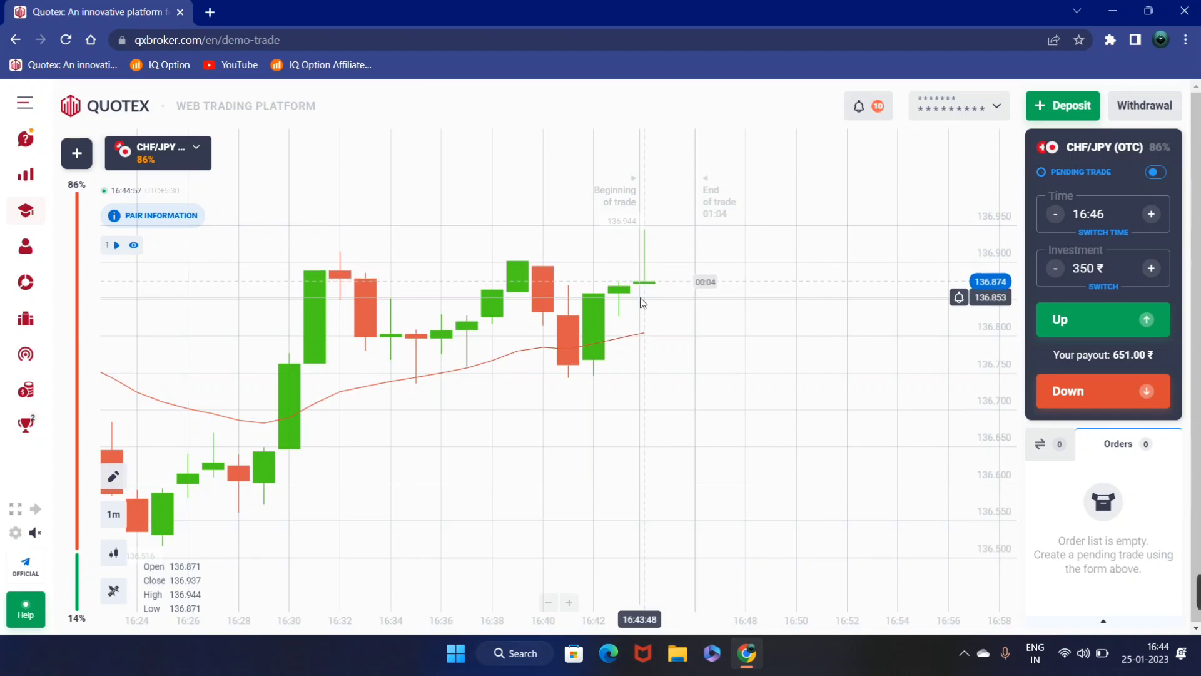
# - Examine the past and current candles on the CHF/JPY (OTC) one-minute chart
pyautogui.scroll(-5, 642, 303)
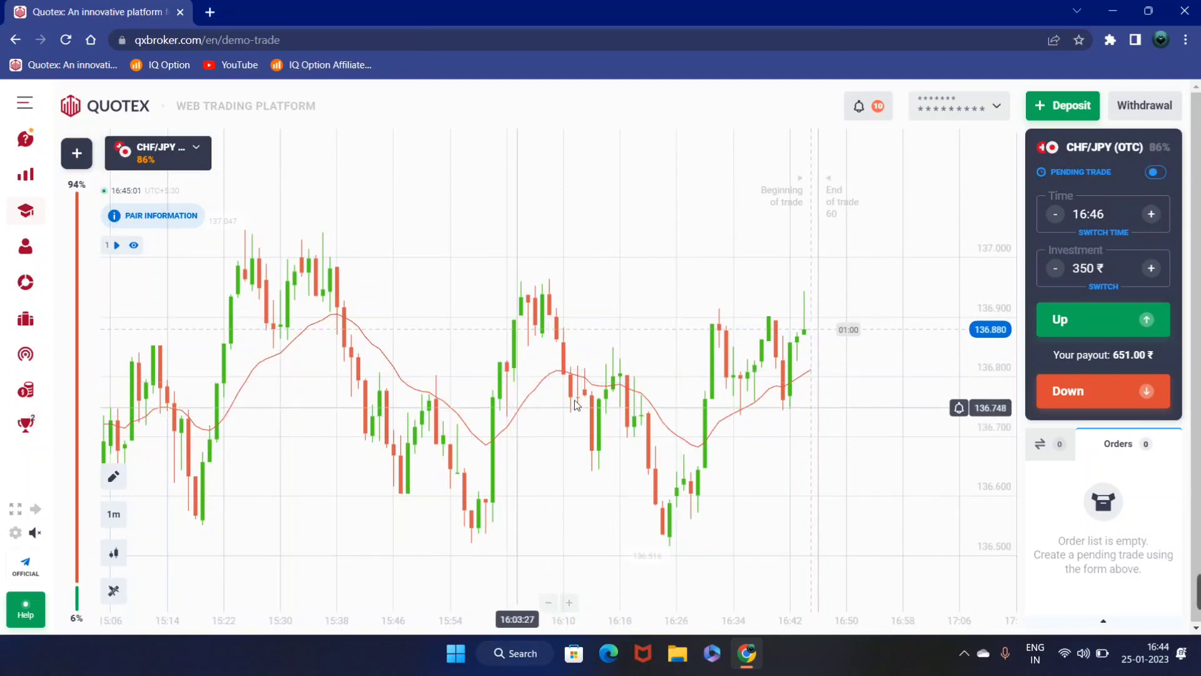
pyautogui.scroll(5, 653, 389)
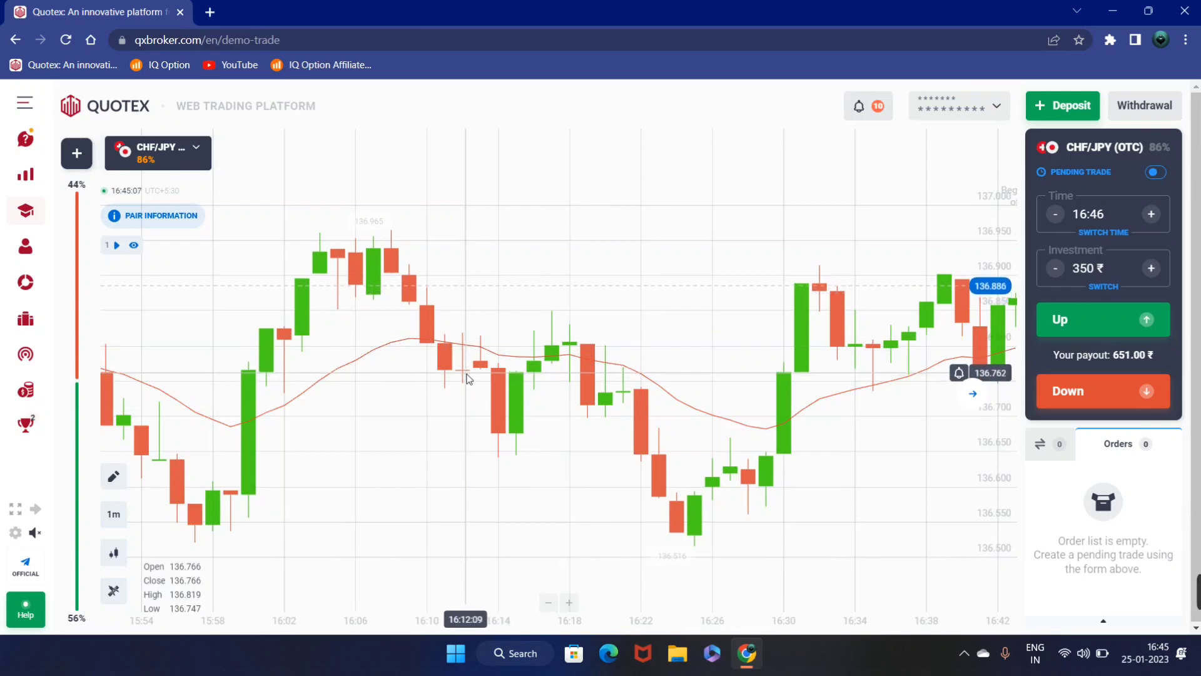
pyautogui.moveTo(407, 430); pyautogui.dragTo(637, 416)
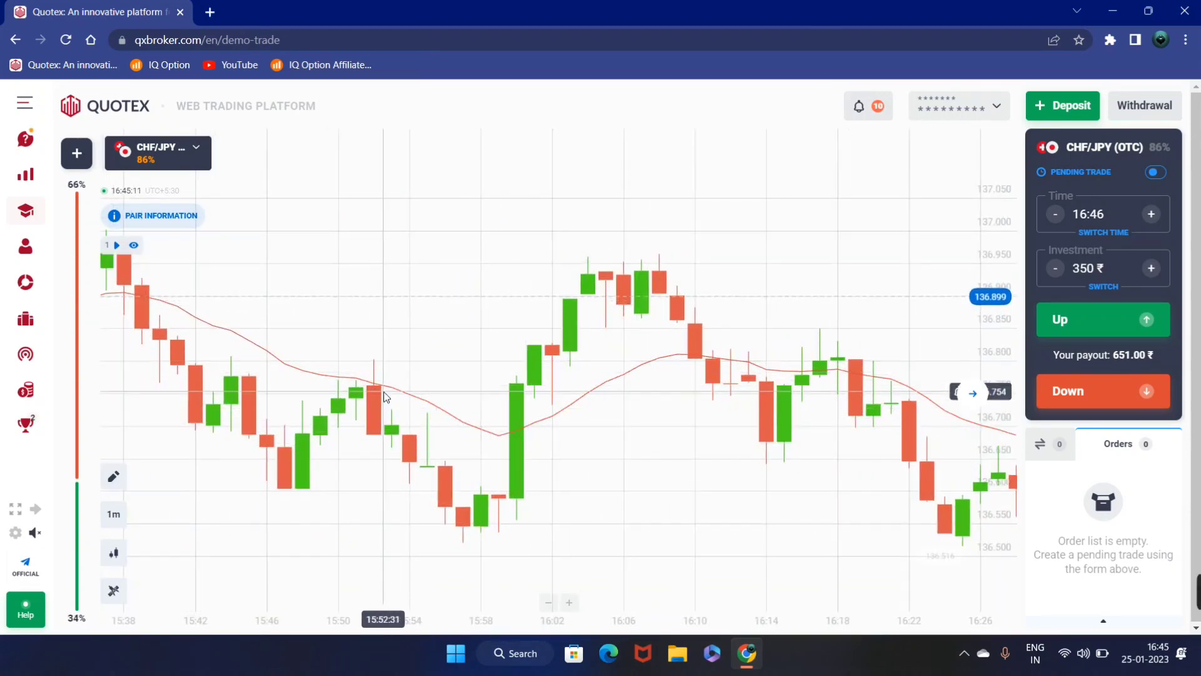
pyautogui.moveTo(686, 470); pyautogui.dragTo(421, 421)
pyautogui.scroll(3, 429, 394)
pyautogui.scroll(1, 654, 369)
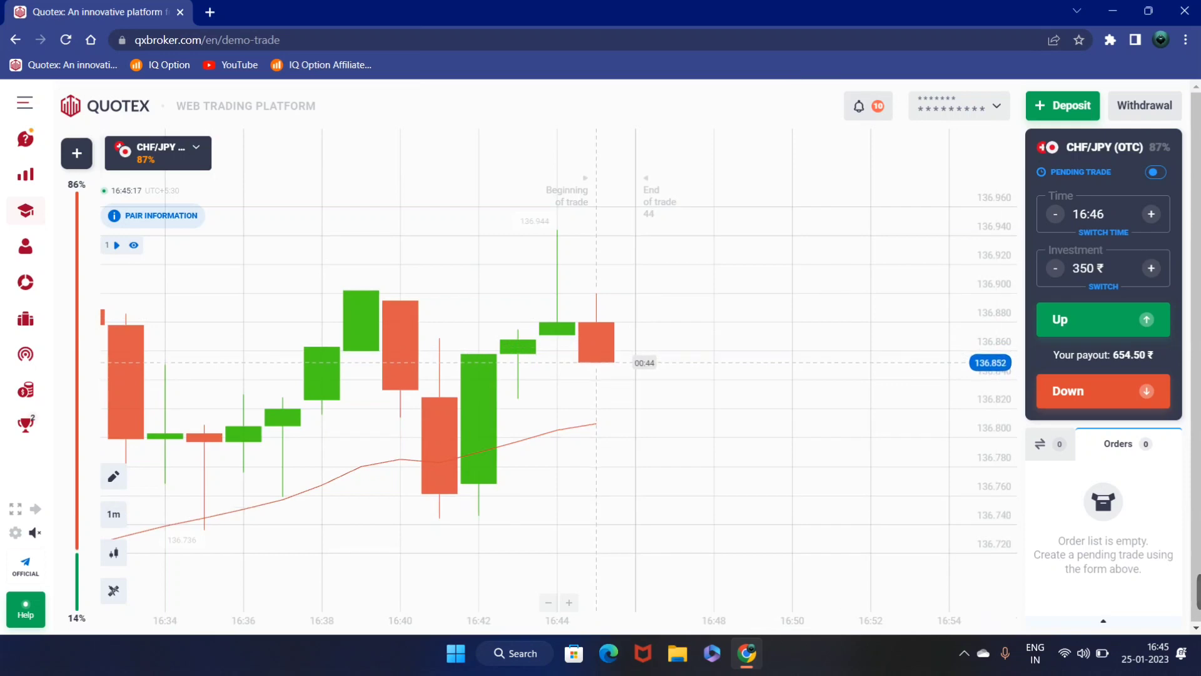
# - Switch to the UNKNOWN workbook in Excel and set Capitale Iniziale to 7000 and Eventi Totali to 9 on the MASANIELLO sheet
pyautogui.click(851, 591)
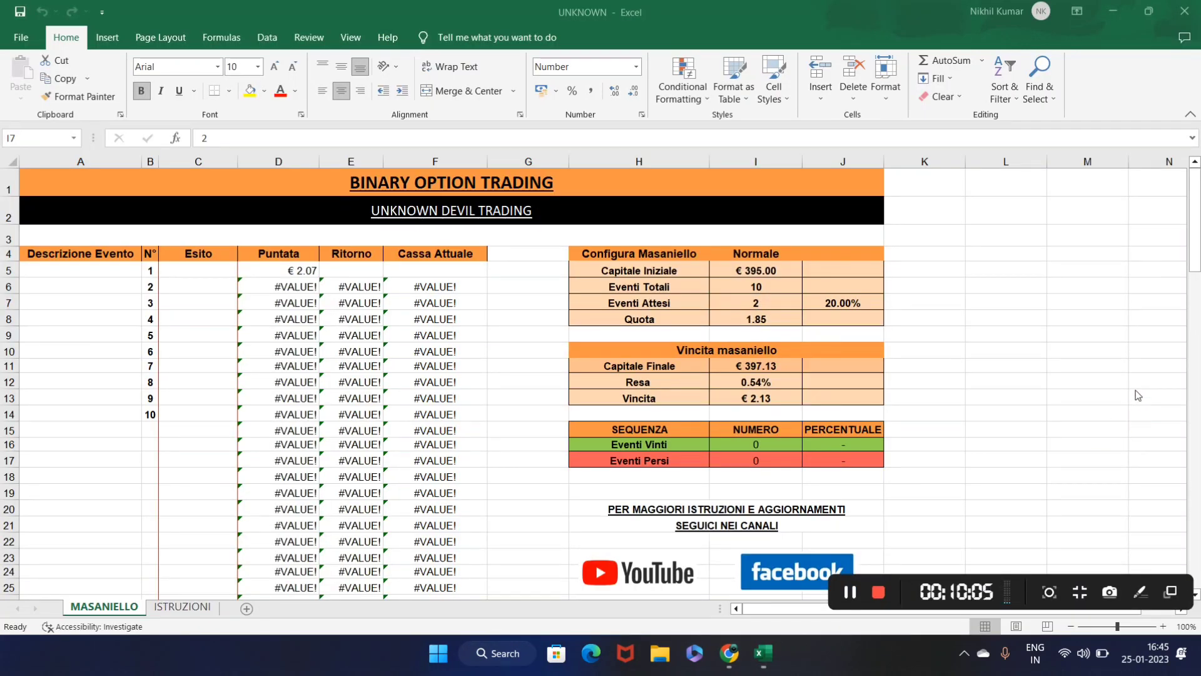
pyautogui.scroll(-7, 482, 437)
pyautogui.scroll(-20, 376, 432)
pyautogui.scroll(20, 326, 433)
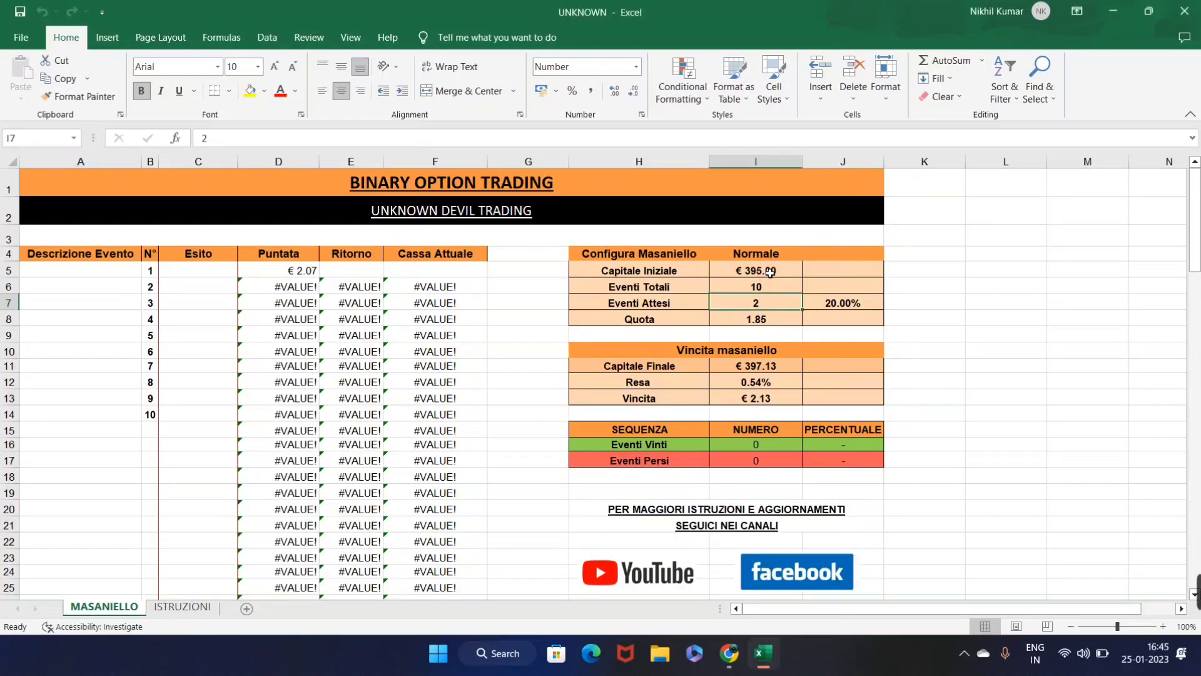
pyautogui.click(785, 271)
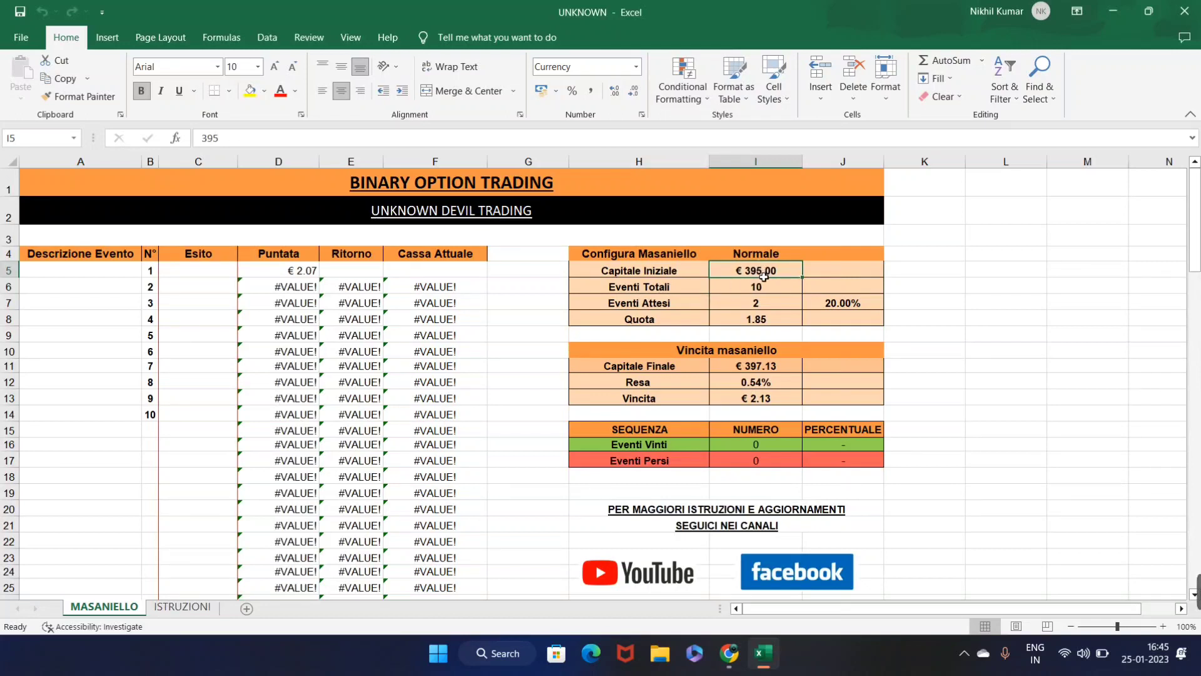
pyautogui.write('7')
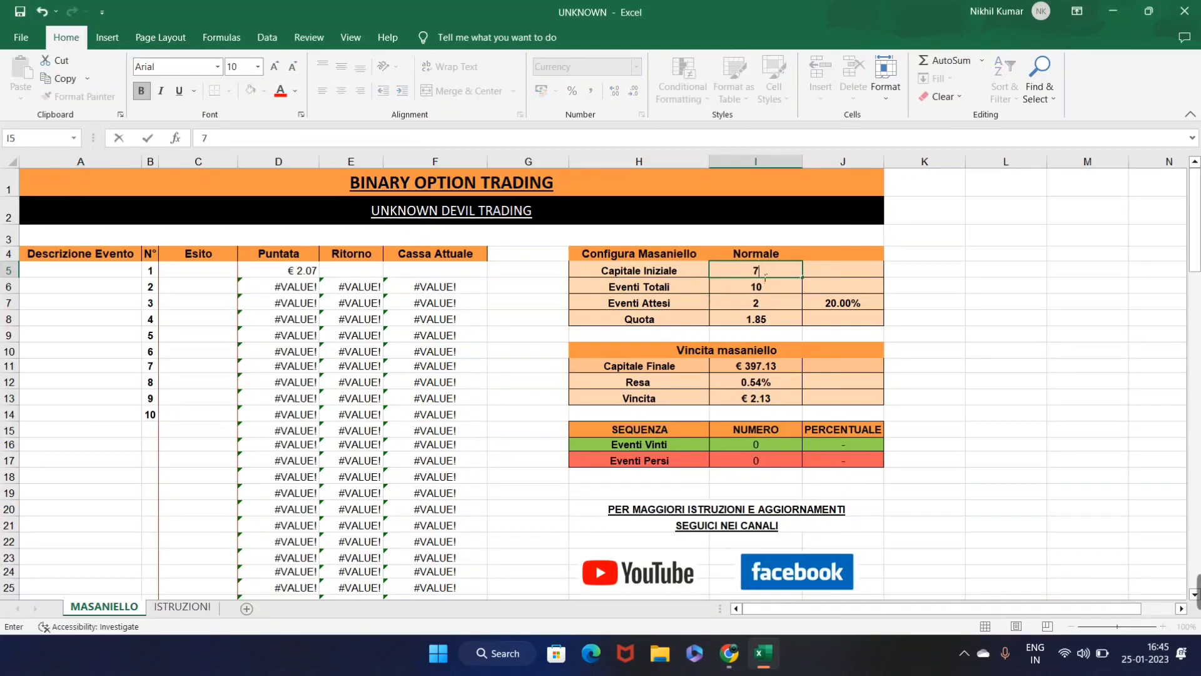
pyautogui.write('000')
pyautogui.click(770, 286)
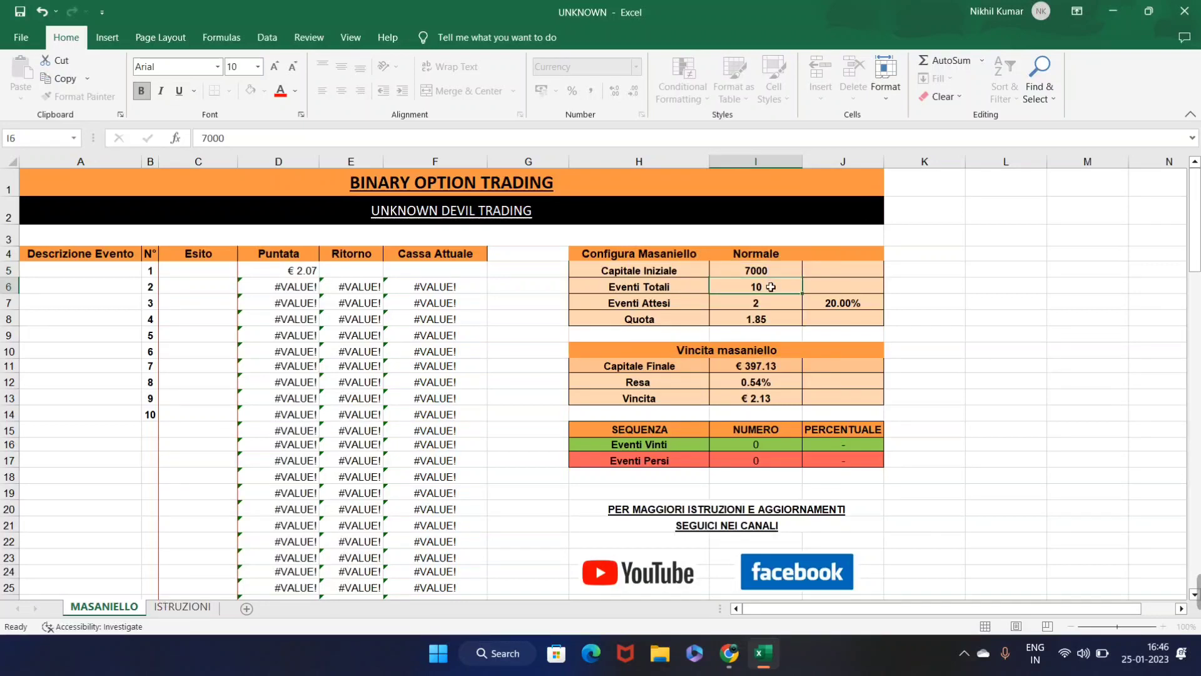
pyautogui.write('9')
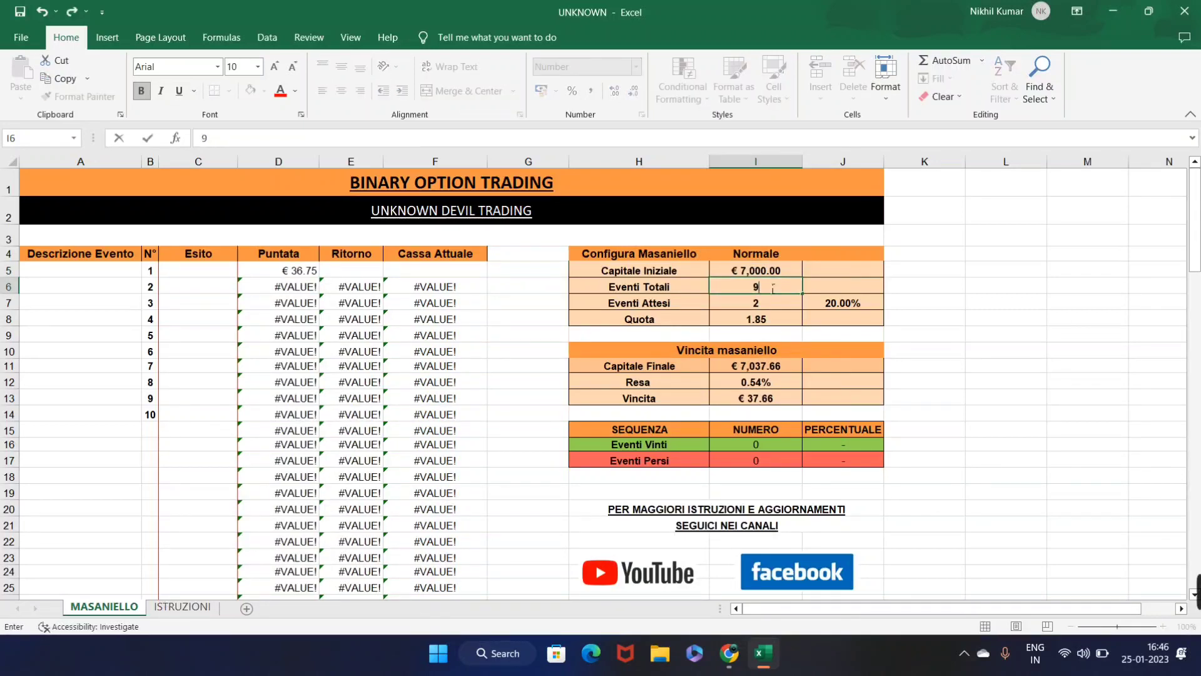
pyautogui.press('Return')
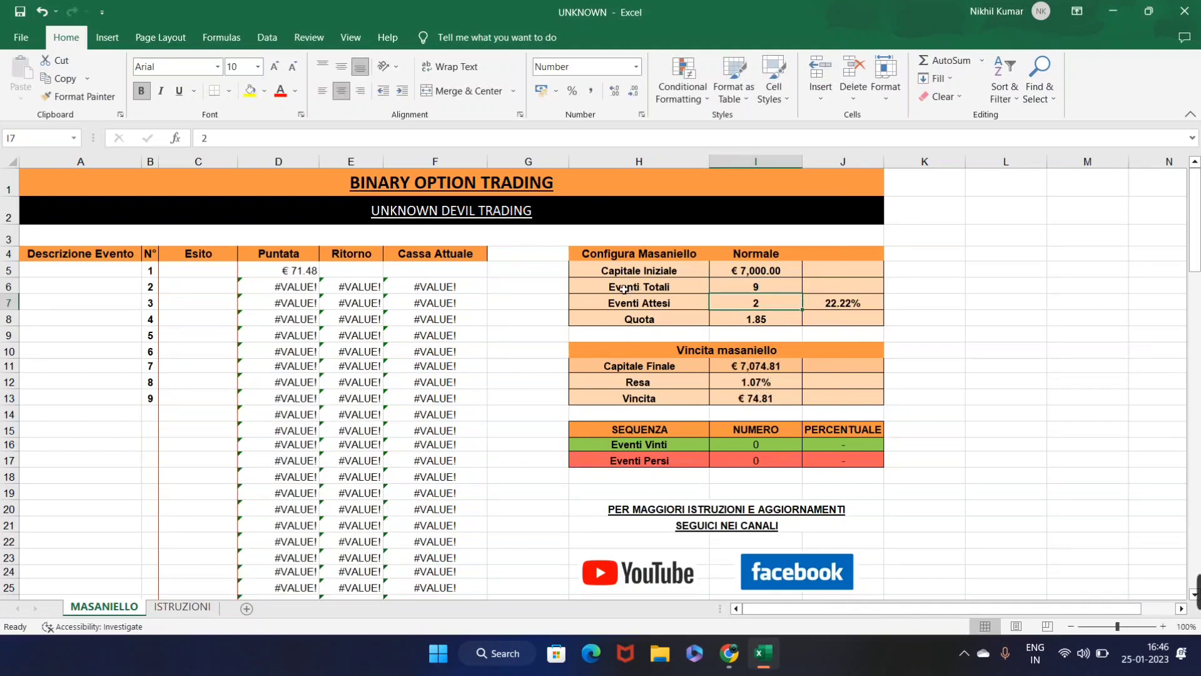
# - Review the Capitale Iniziale, Eventi Totali, Eventi Attesi and Vincita values and the Puntata for event 1
pyautogui.click(781, 269)
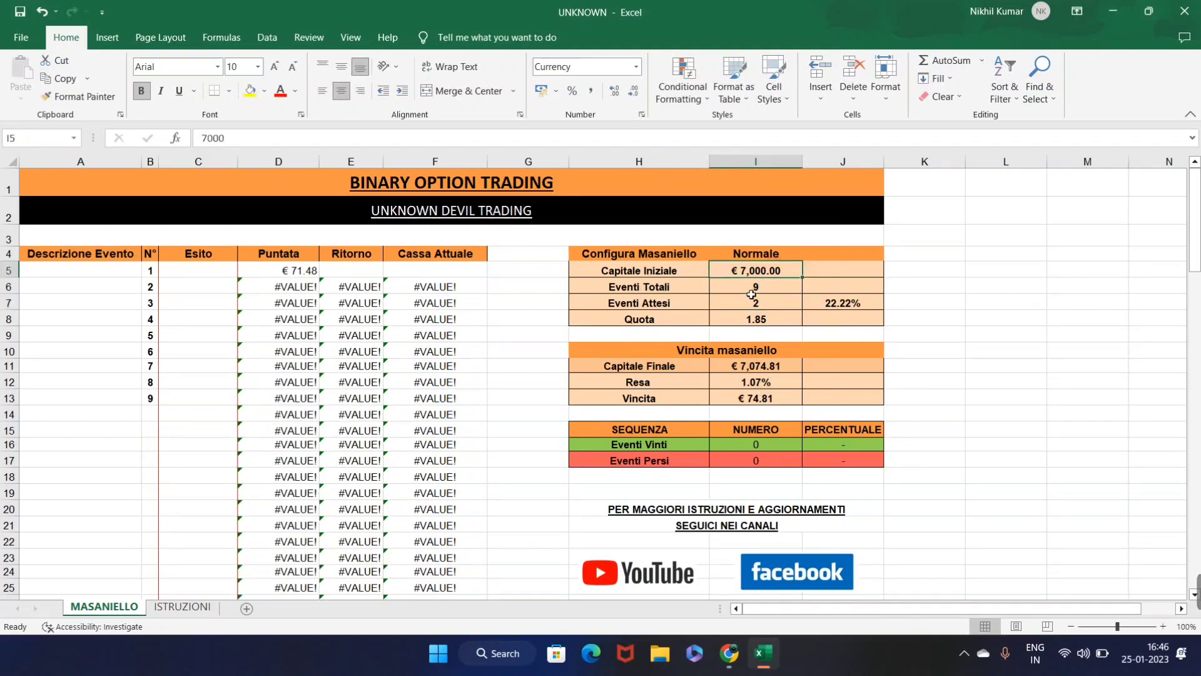
pyautogui.click(786, 287)
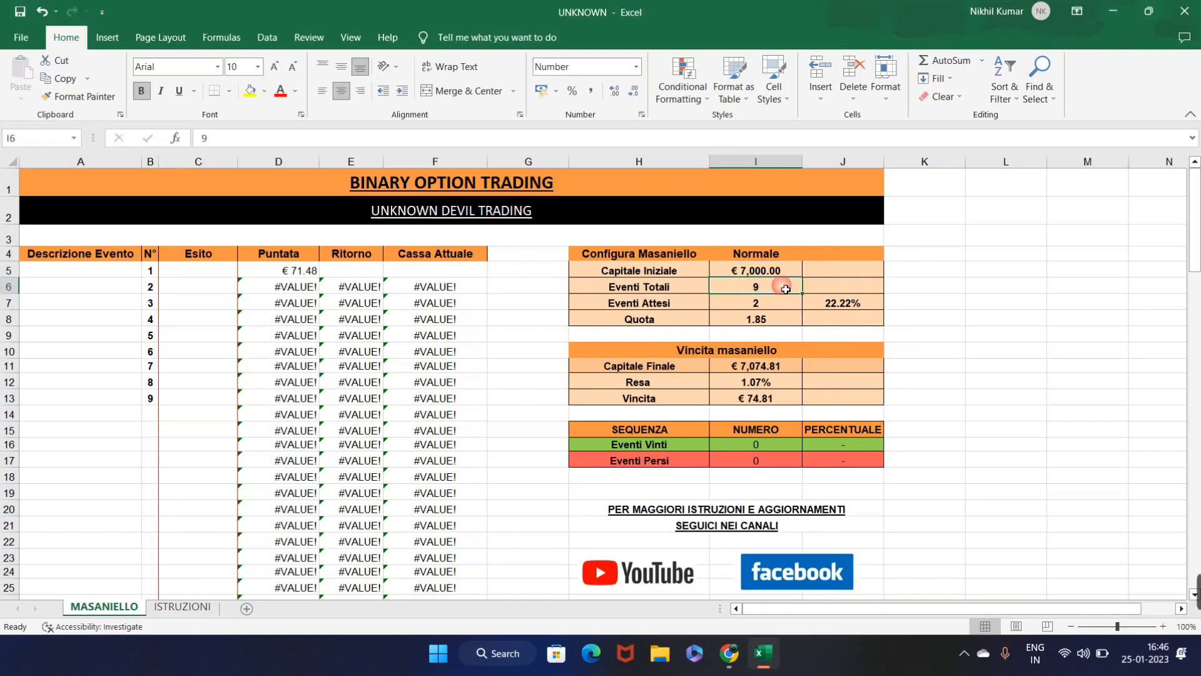
pyautogui.click(750, 307)
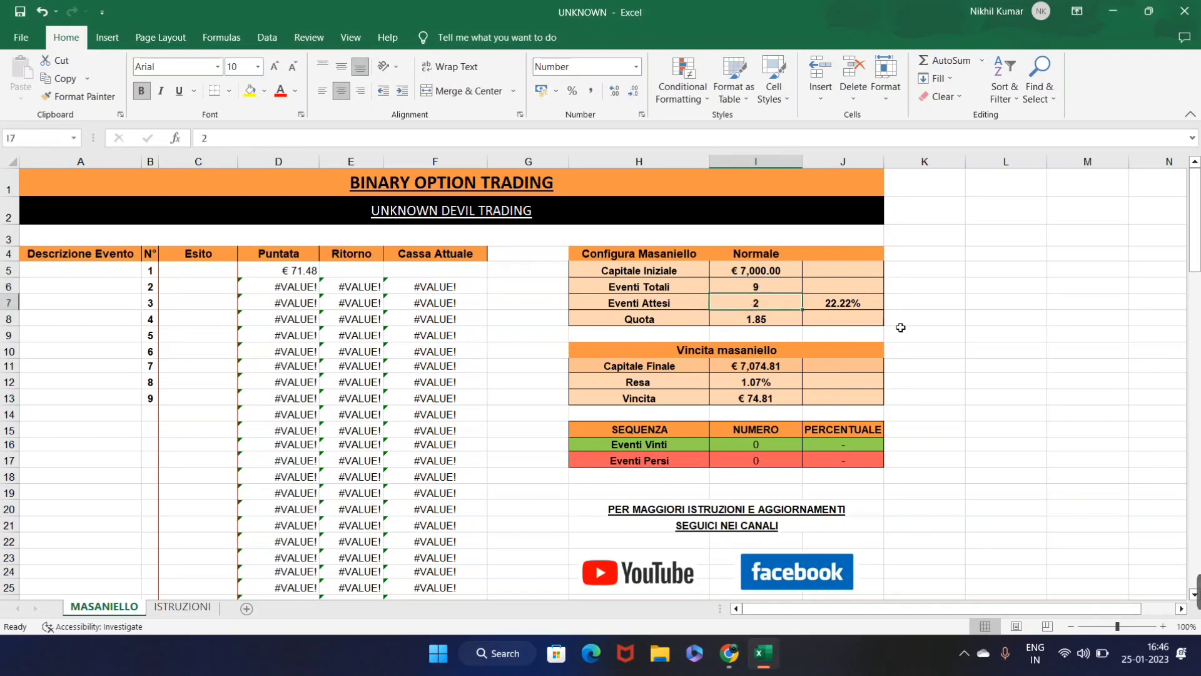
pyautogui.click(764, 293)
pyautogui.click(772, 302)
pyautogui.click(774, 290)
pyautogui.click(778, 309)
pyautogui.click(786, 286)
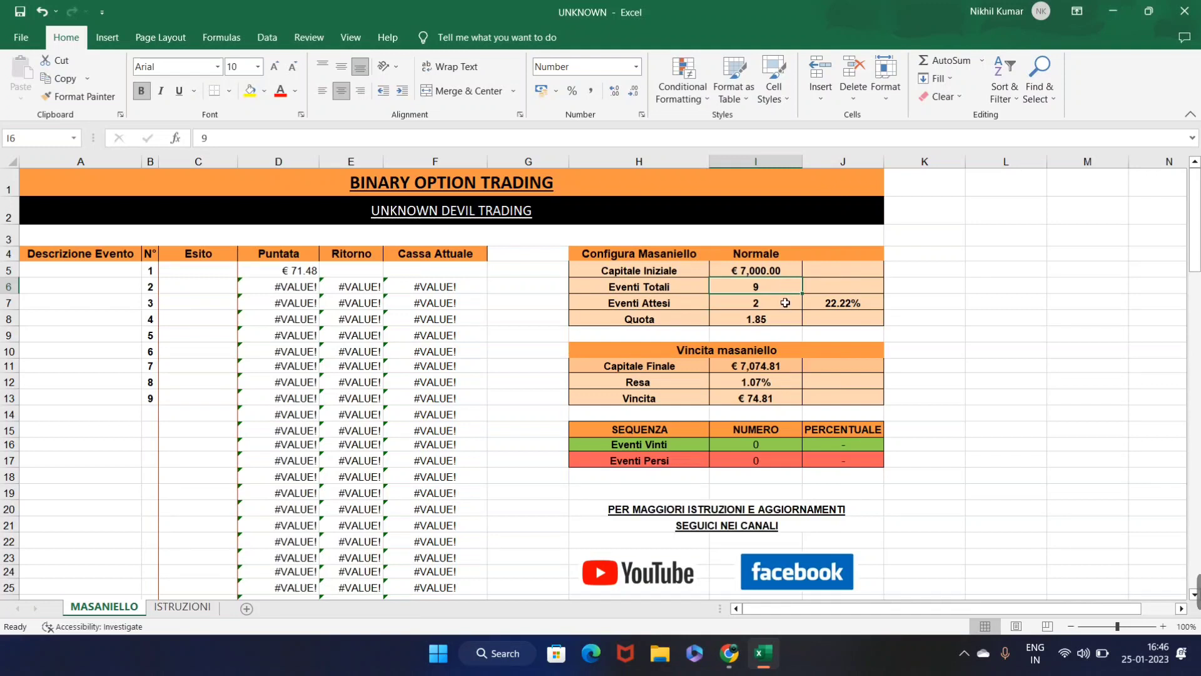
pyautogui.click(784, 303)
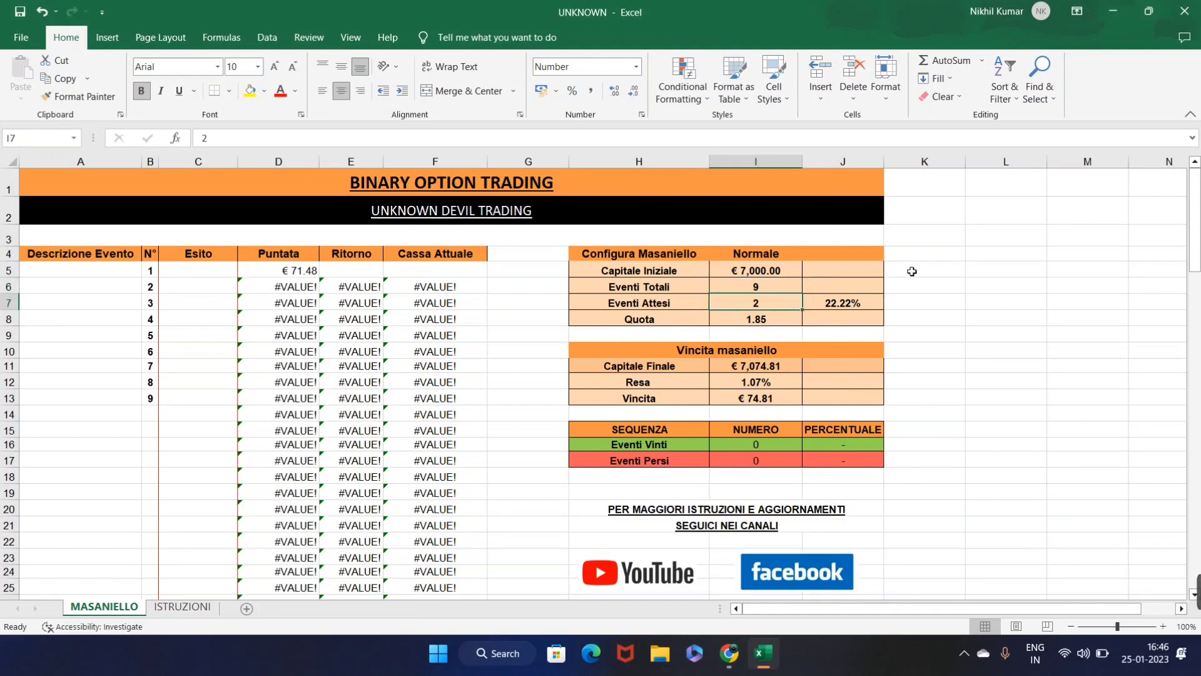
pyautogui.click(790, 291)
pyautogui.click(790, 304)
pyautogui.click(772, 291)
pyautogui.click(773, 304)
pyautogui.click(745, 401)
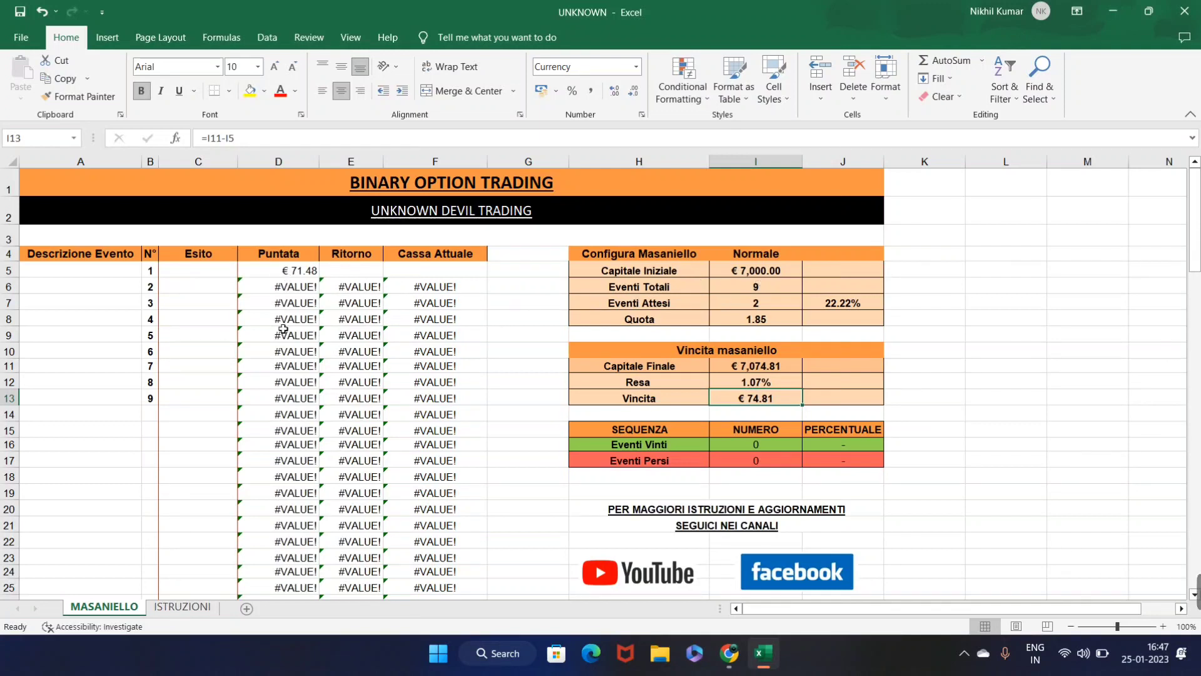
pyautogui.click(319, 271)
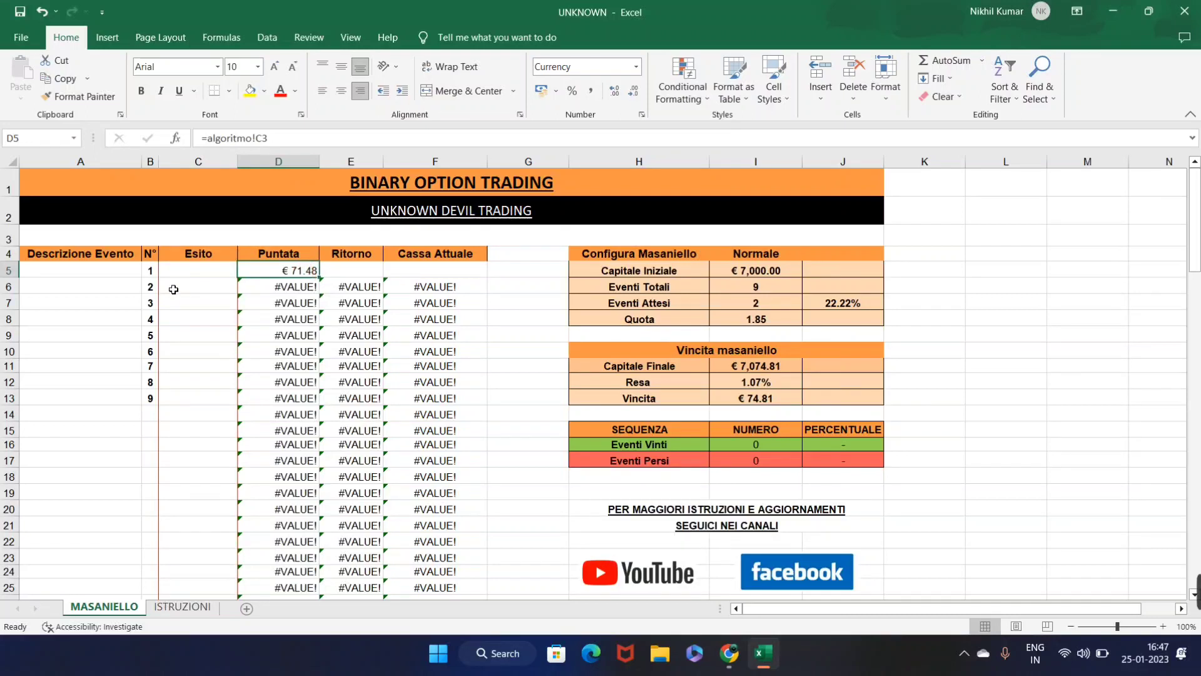
# - Enter L as the Esito for events 1, 2 and 3
pyautogui.click(202, 276)
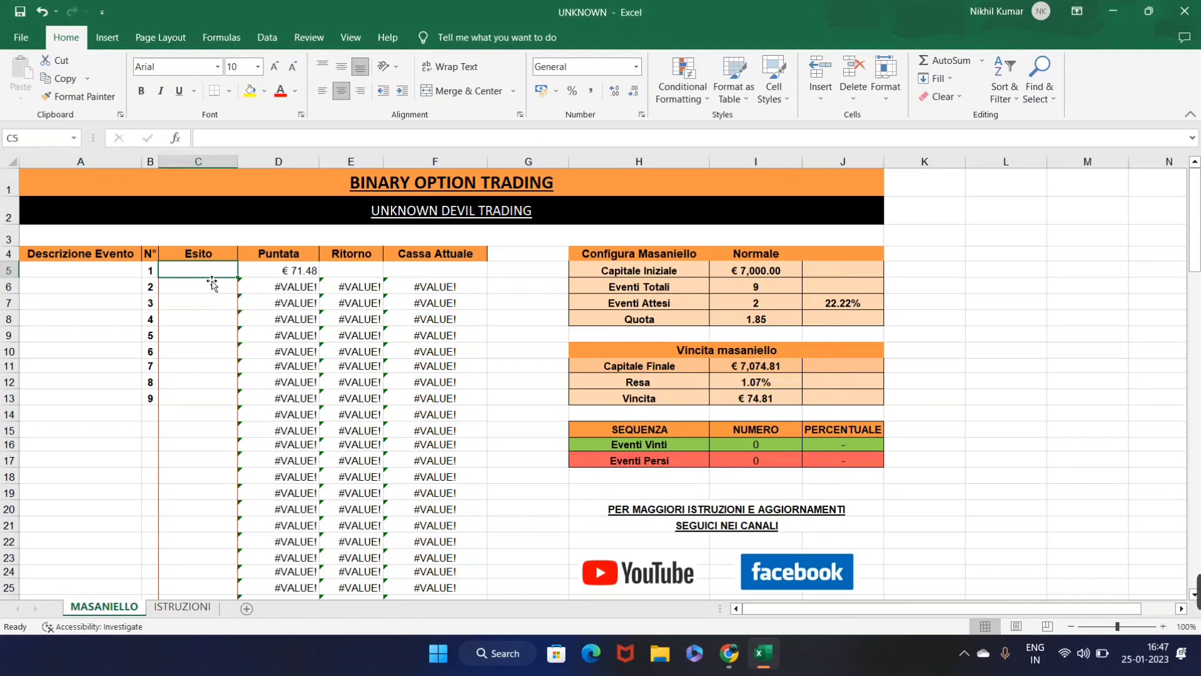
pyautogui.write('L')
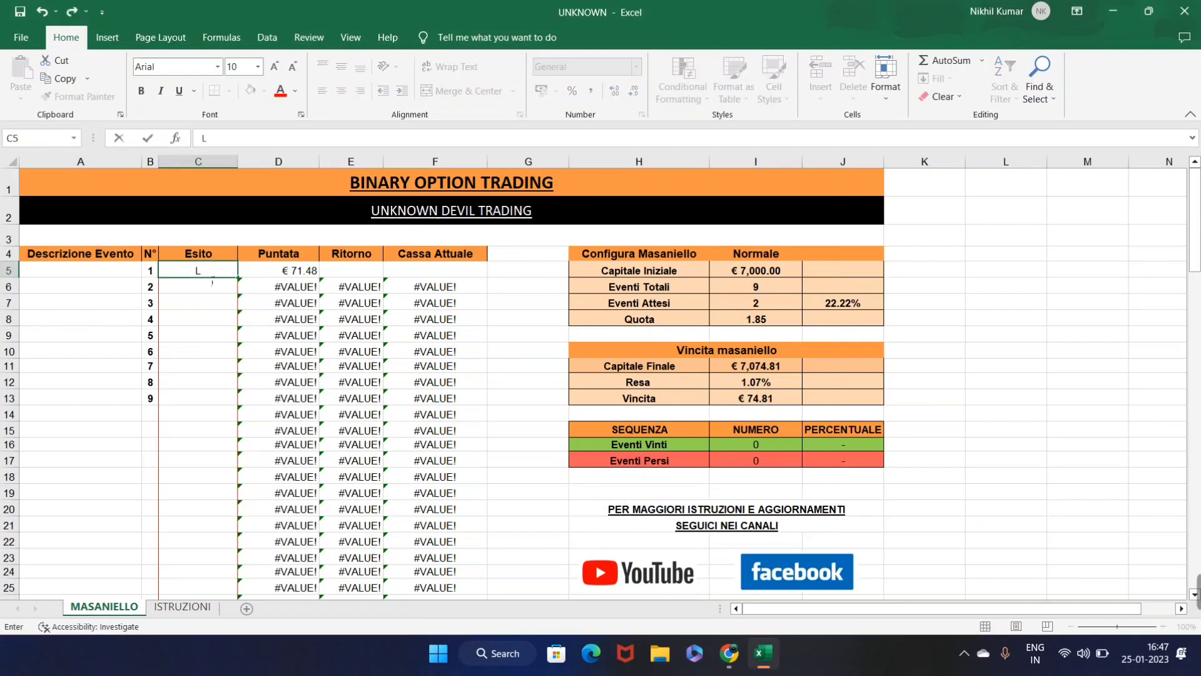
pyautogui.press('Return')
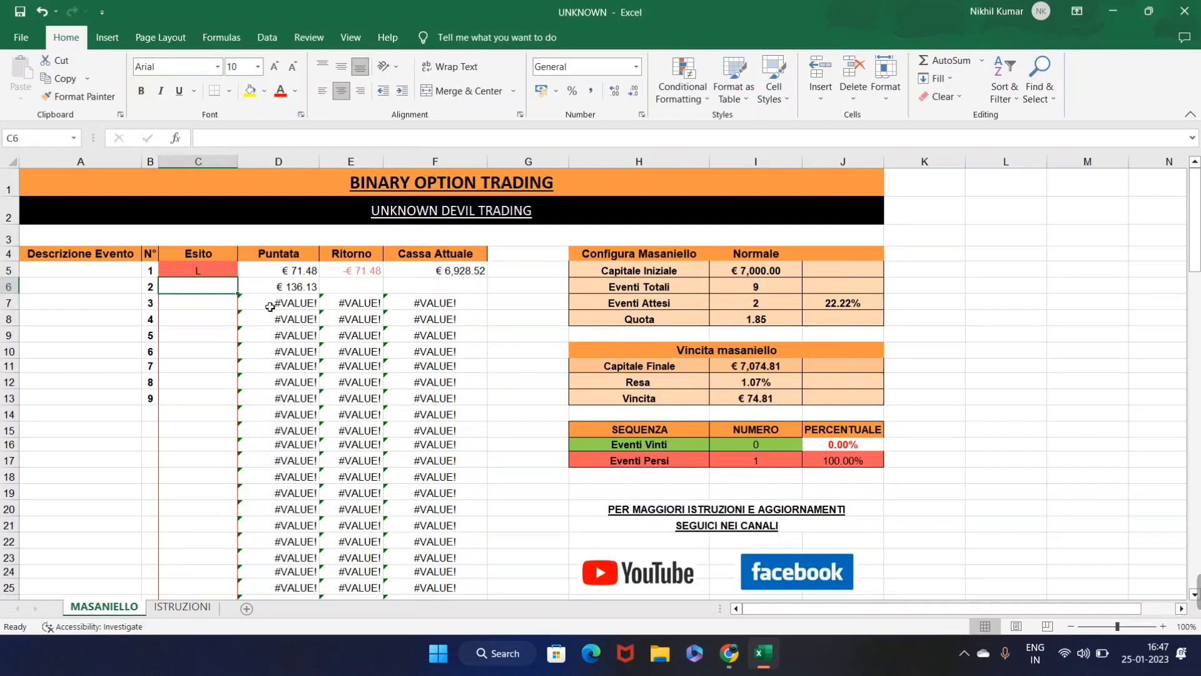
pyautogui.write('L')
pyautogui.press('Return')
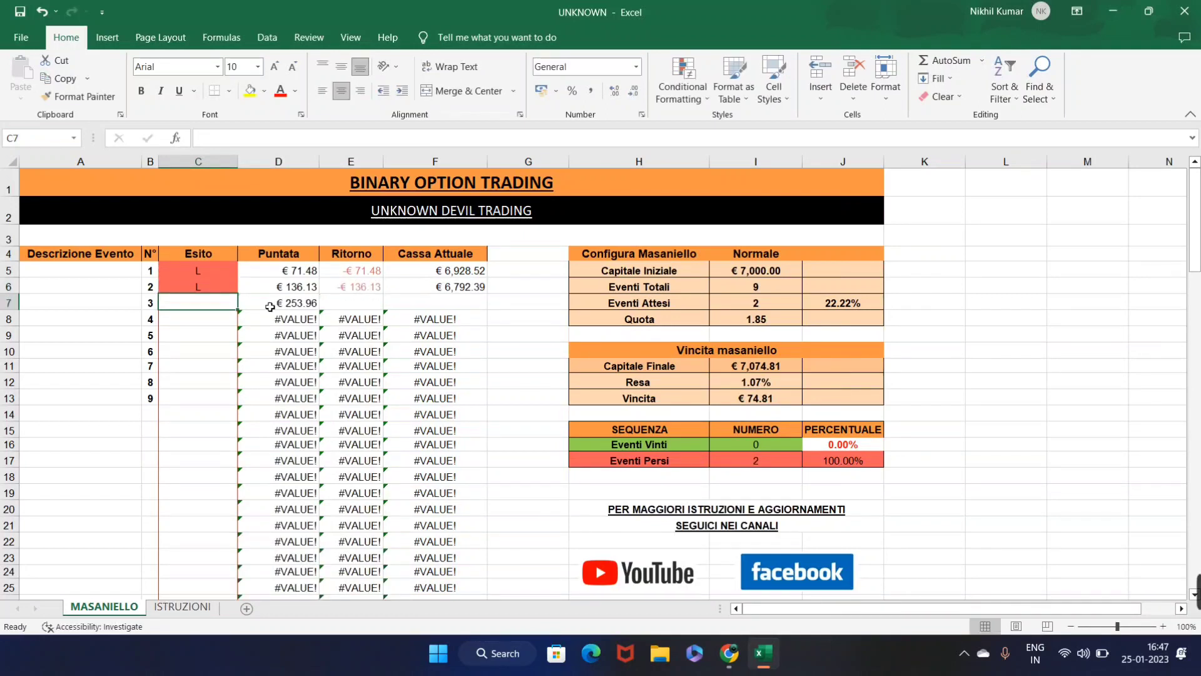
pyautogui.write('L')
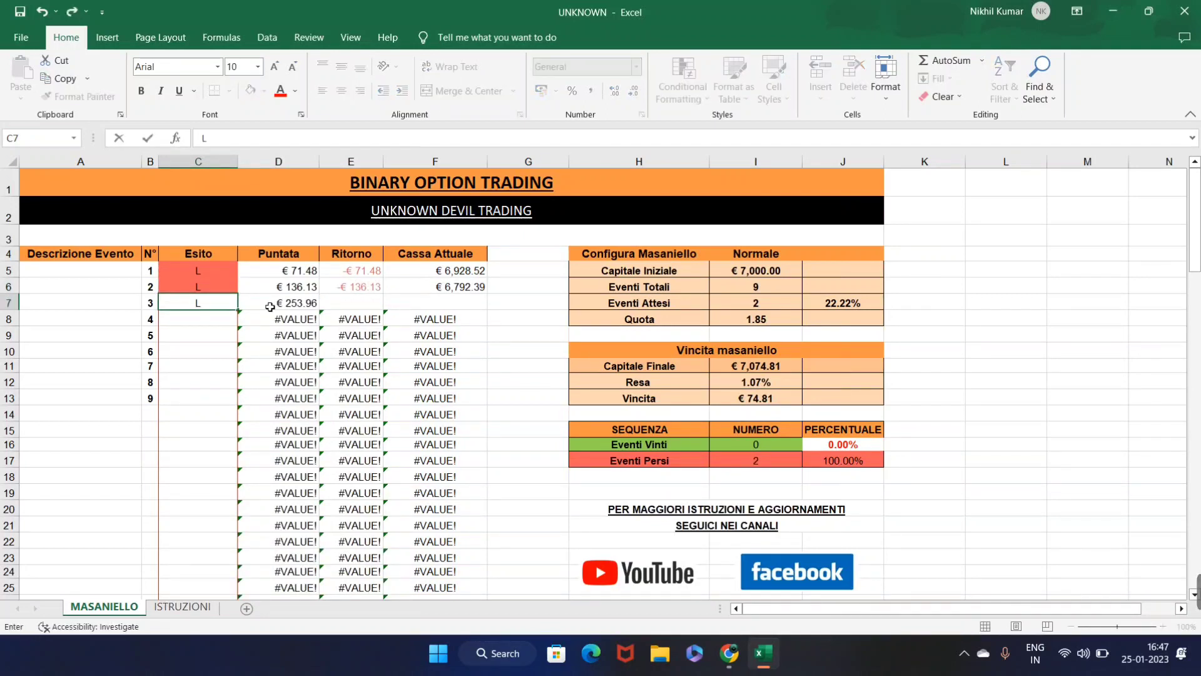
pyautogui.press('Return')
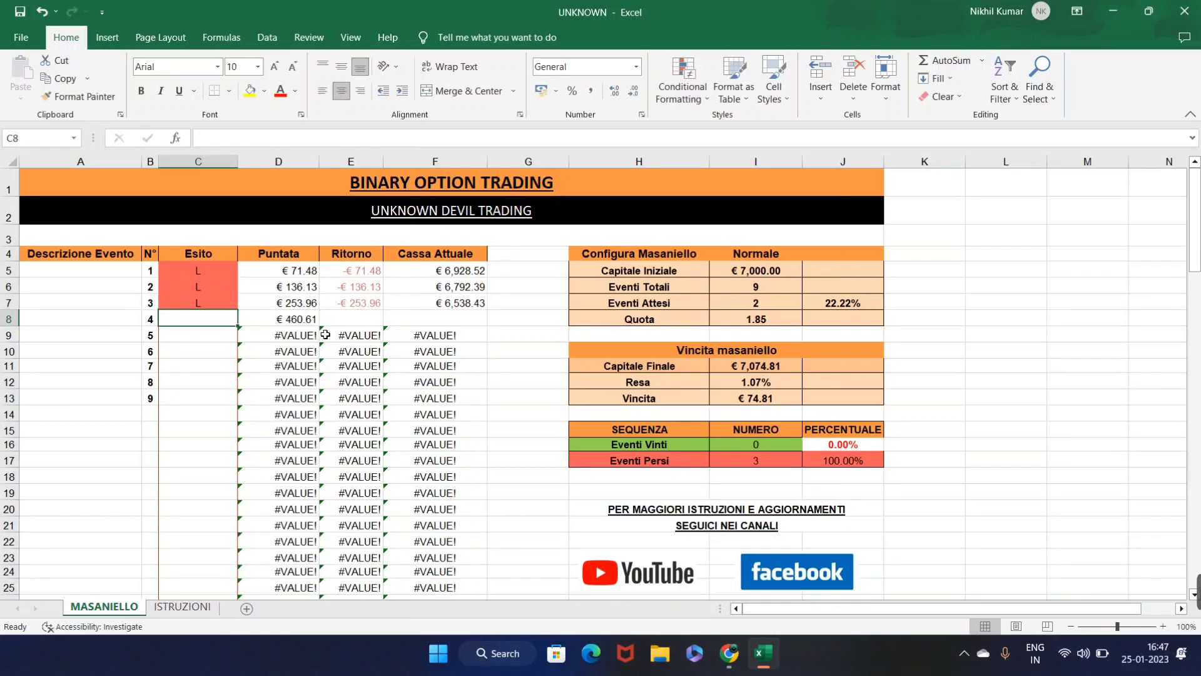
# - Enter W as the Esito for events 4 and 5
pyautogui.write('W')
pyautogui.press('Return')
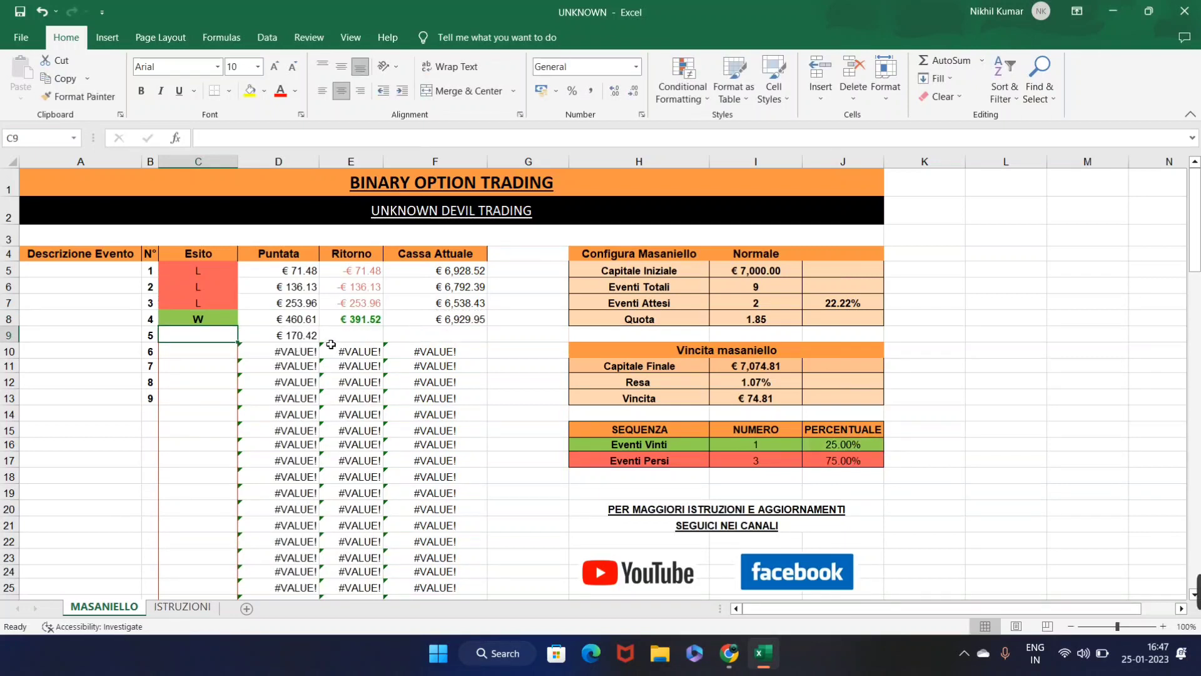
pyautogui.write('W')
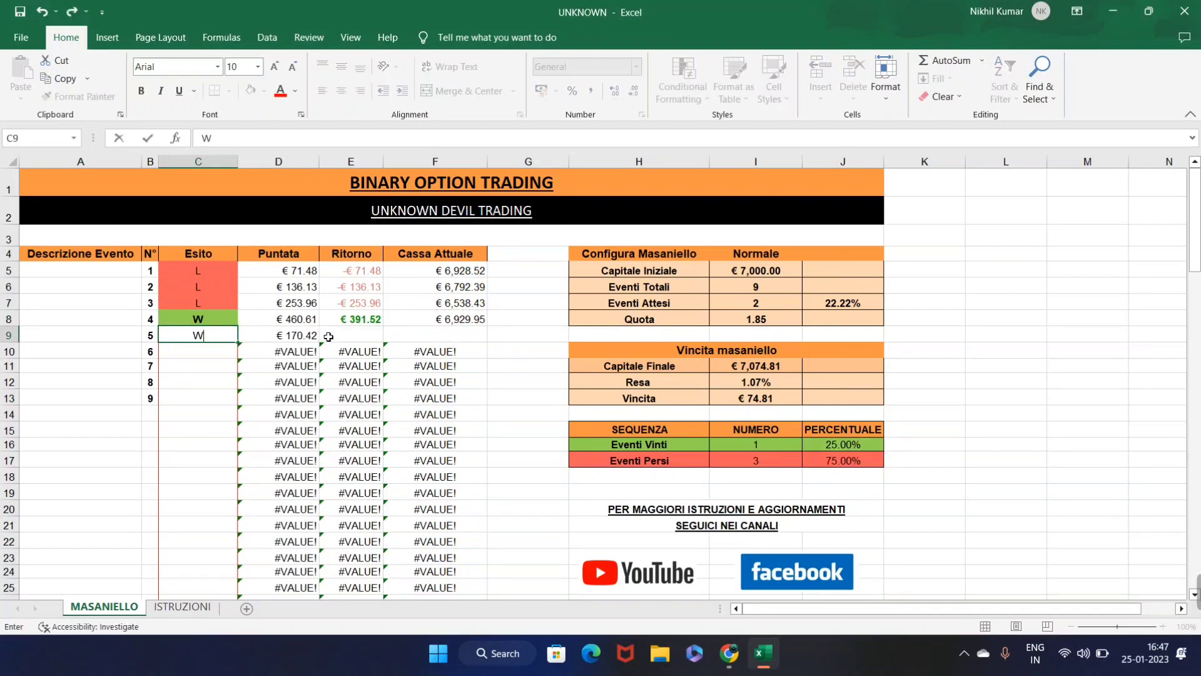
pyautogui.press('Return')
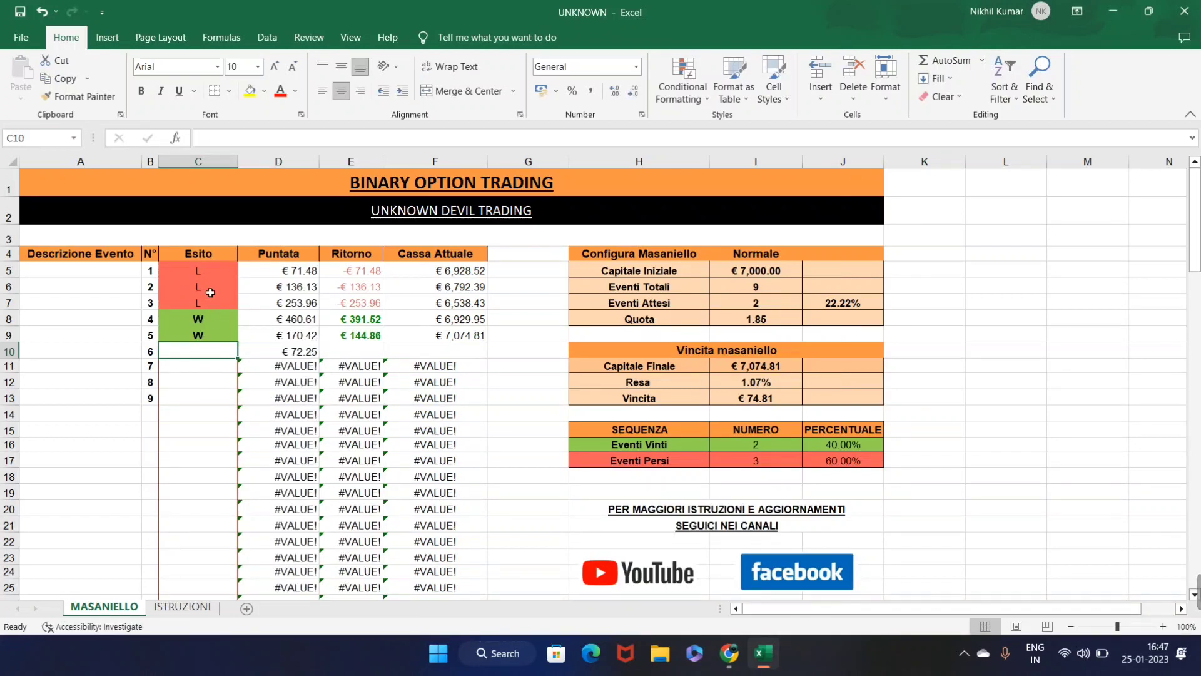
# - Review the Esito sequence for events 1 to 5, the Cassa Attuale for event 5, the Vincita value and the remaining empty rows
pyautogui.moveTo(211, 271); pyautogui.dragTo(205, 346)
pyautogui.click(205, 346)
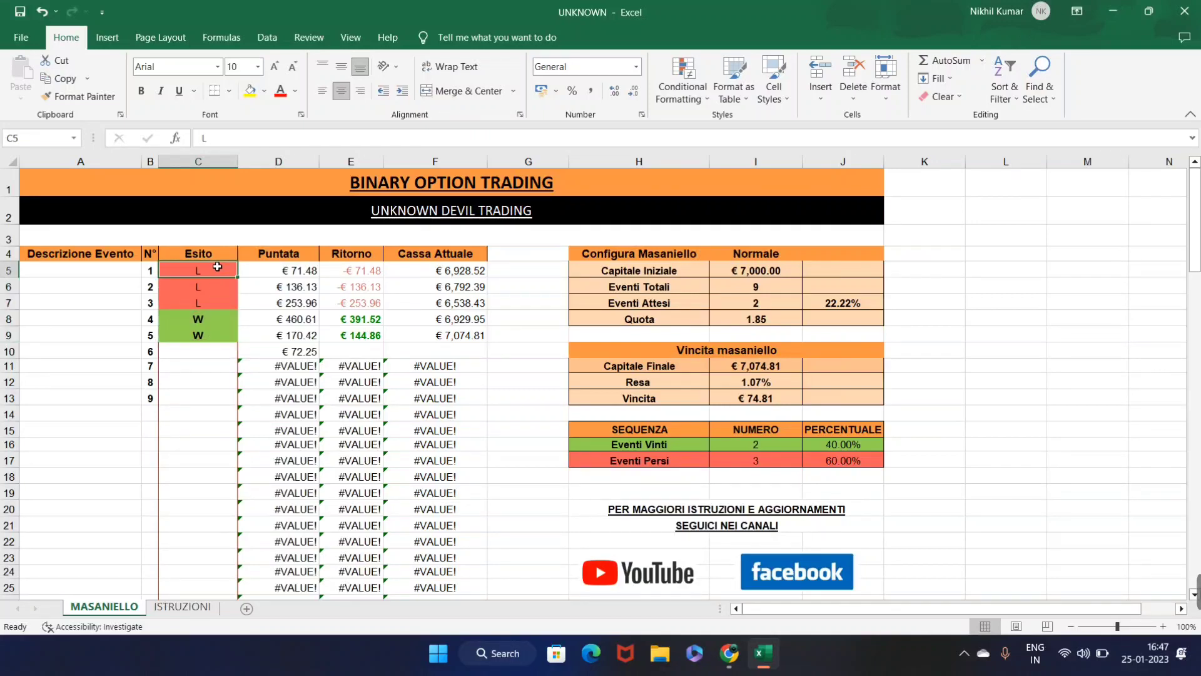
pyautogui.moveTo(217, 270); pyautogui.dragTo(217, 338)
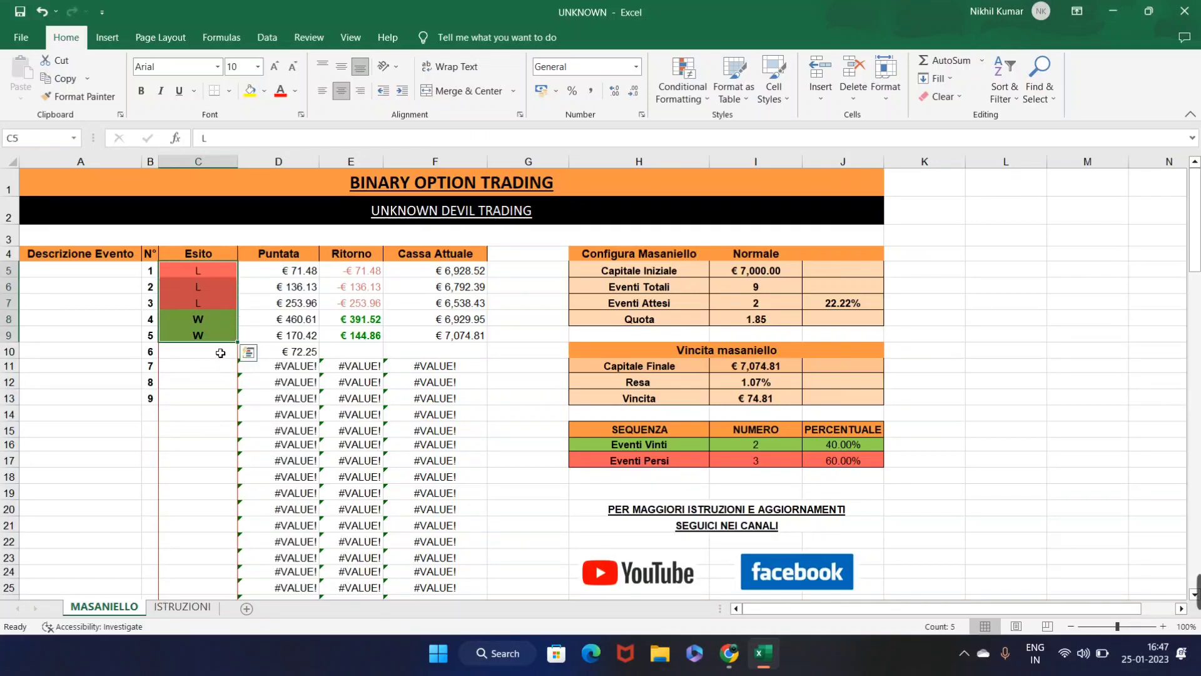
pyautogui.click(212, 383)
pyautogui.click(465, 338)
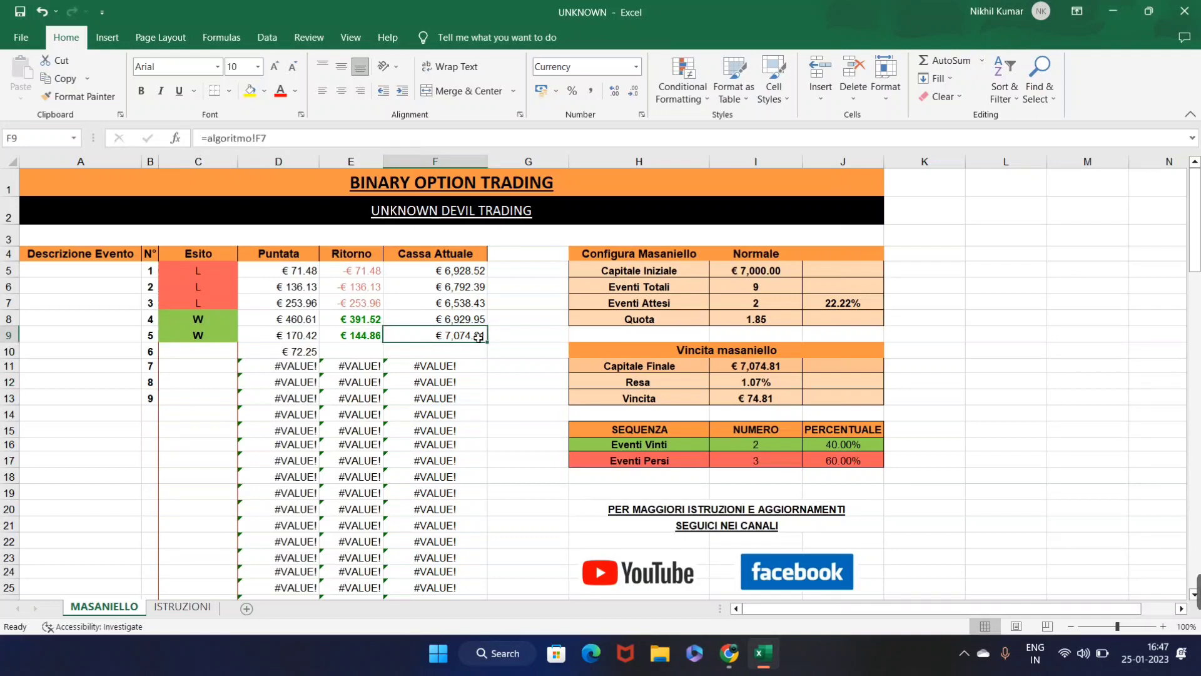
pyautogui.click(768, 404)
pyautogui.click(466, 337)
pyautogui.click(194, 369)
pyautogui.click(222, 355)
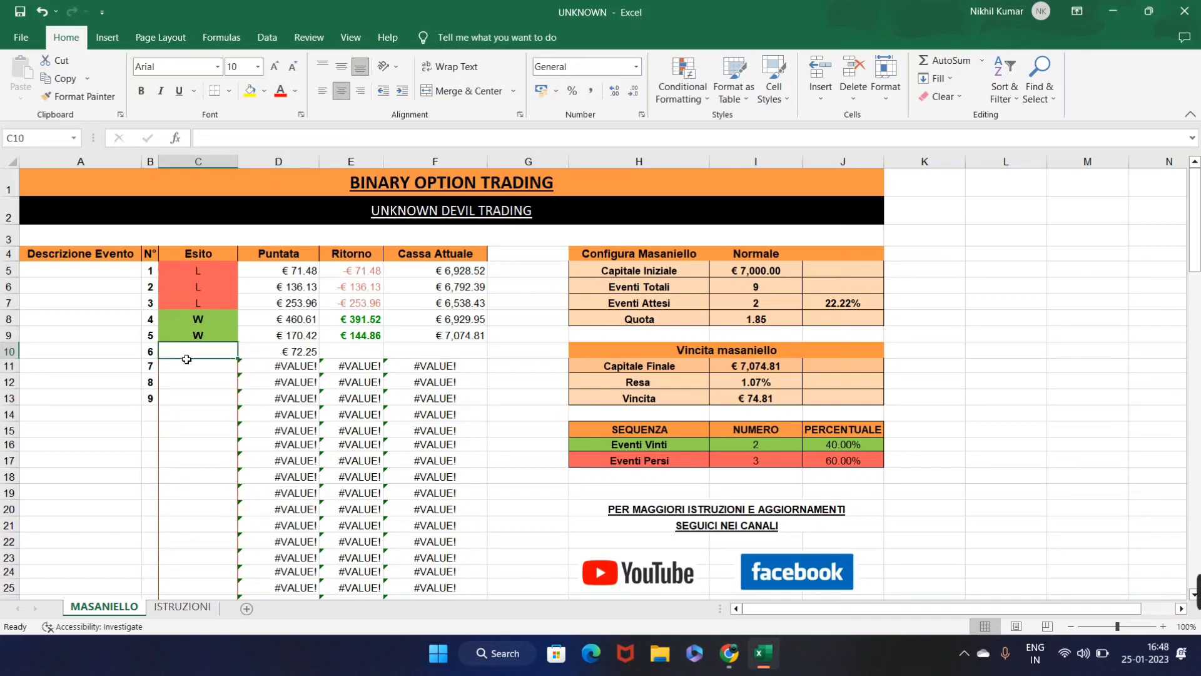
pyautogui.moveTo(187, 358); pyautogui.dragTo(196, 494)
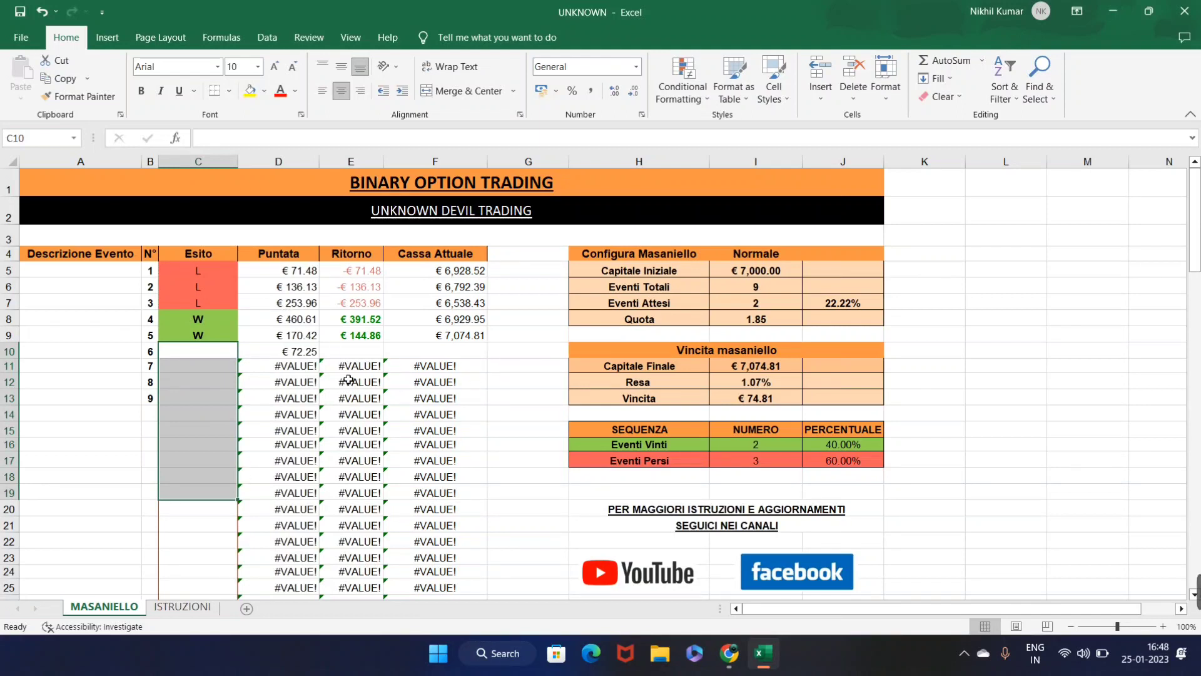
# - Clear the Esito entries for events 1 to 5 and return to the first Esito cell
pyautogui.click(220, 328)
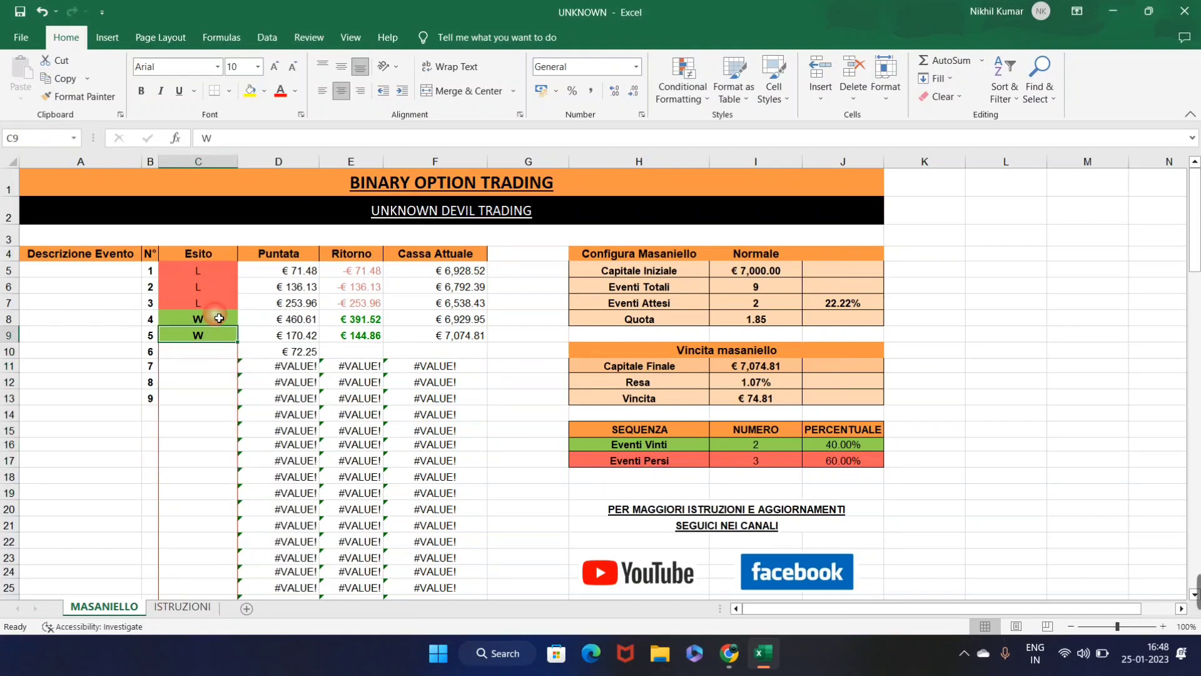
pyautogui.moveTo(223, 354); pyautogui.dragTo(226, 275)
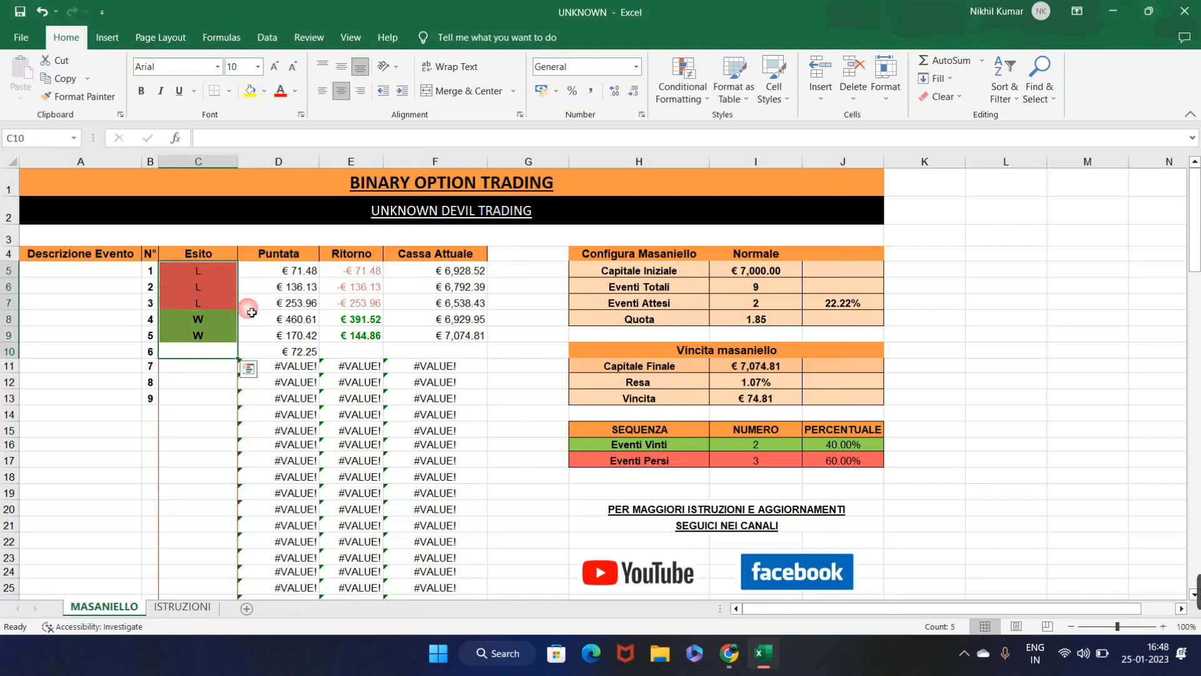
pyautogui.press('Delete')
pyautogui.click(215, 271)
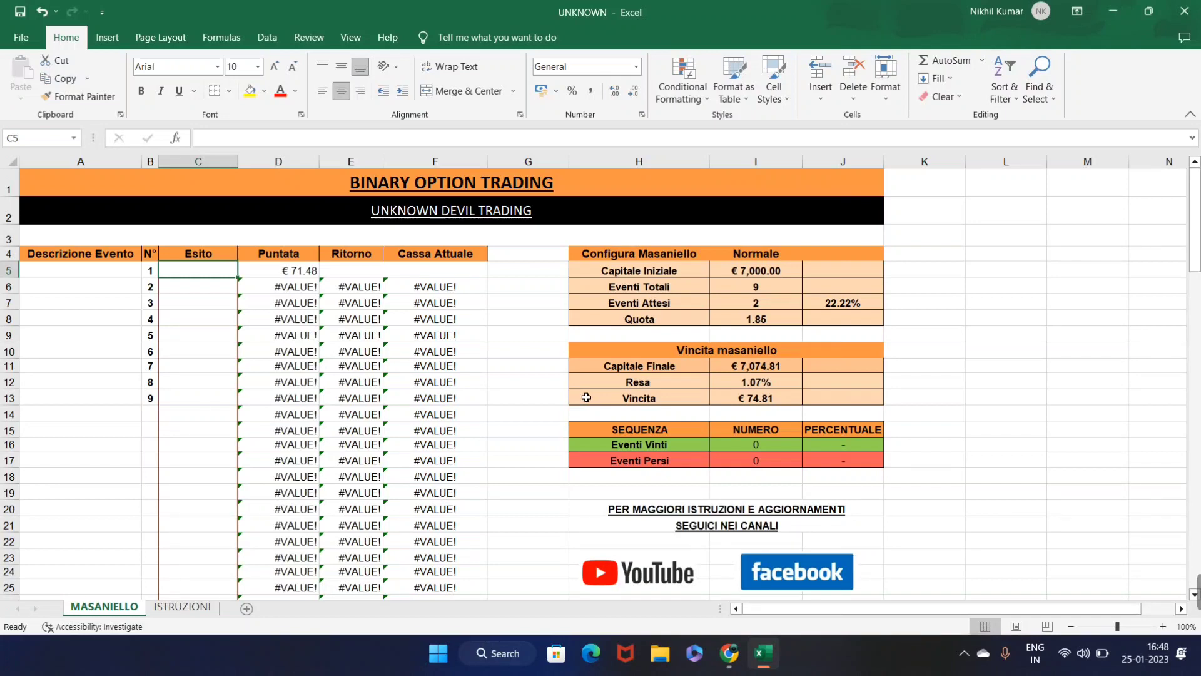
# - Review the Eventi Totali, Eventi Attesi and Quota settings of the Masaniello configuration and return to the first Esito cell
pyautogui.click(771, 287)
pyautogui.click(782, 303)
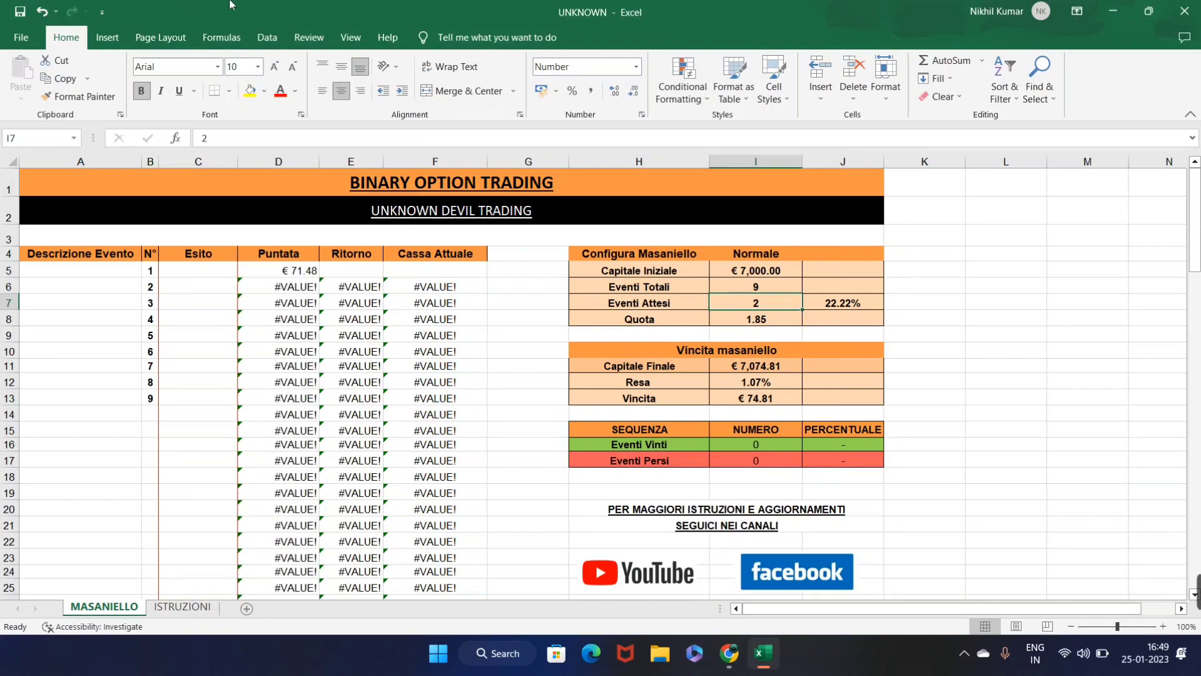
pyautogui.click(767, 653)
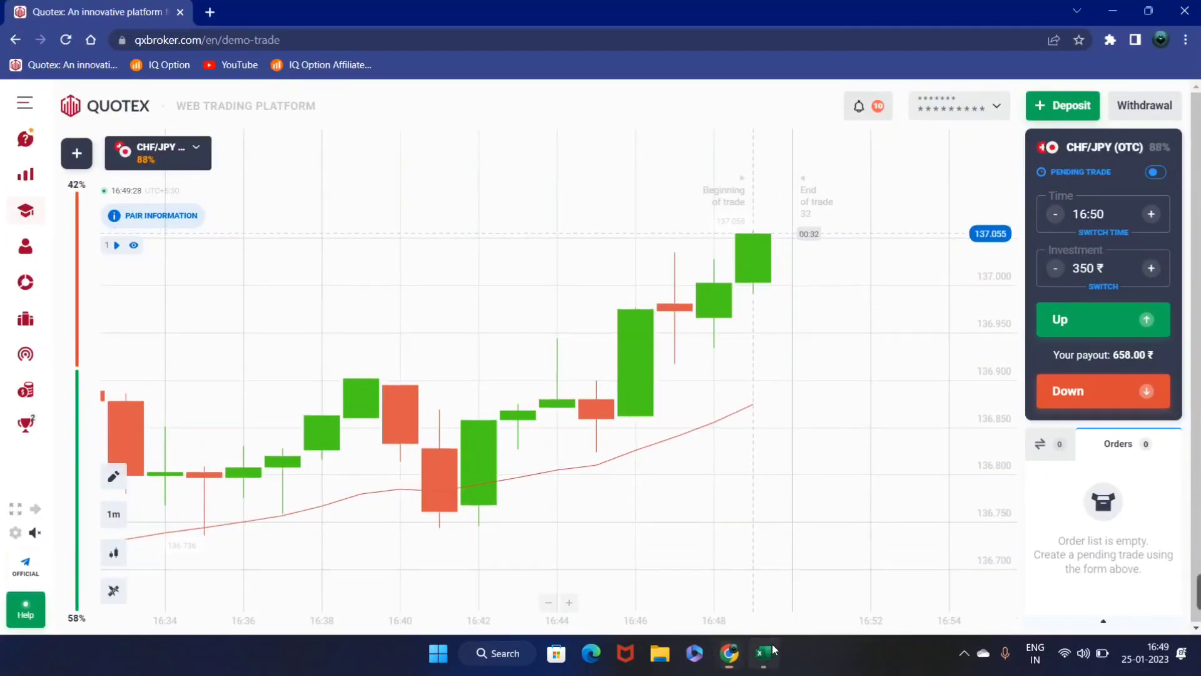
pyautogui.click(763, 653)
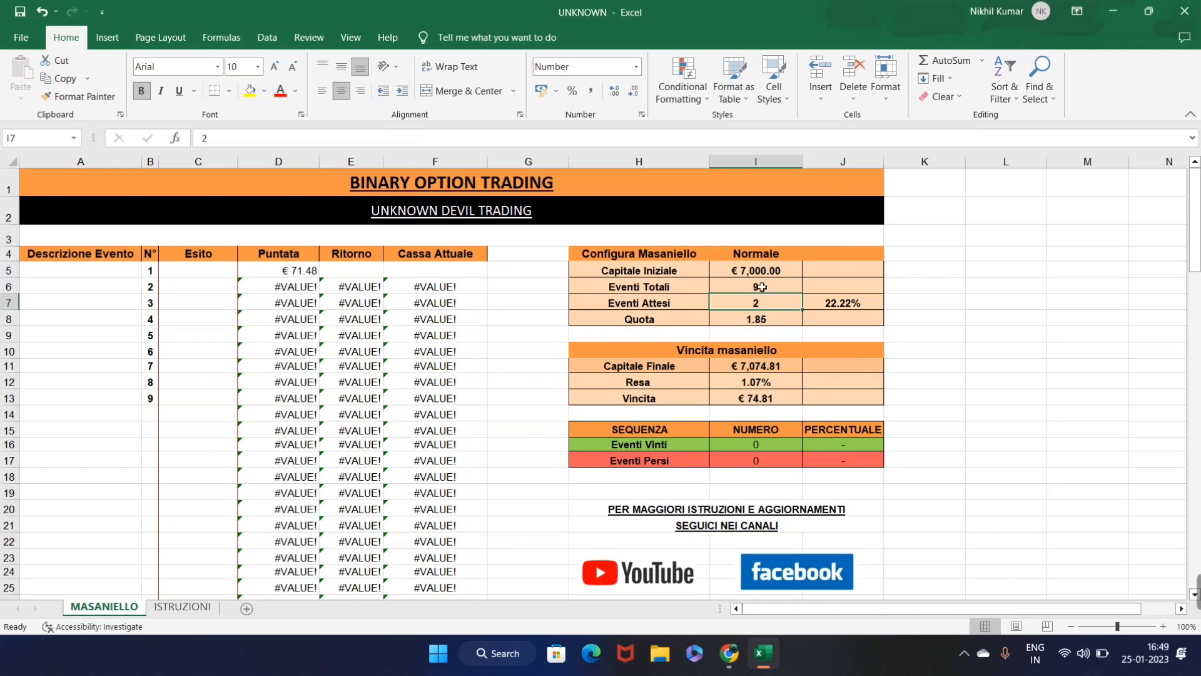
pyautogui.click(773, 321)
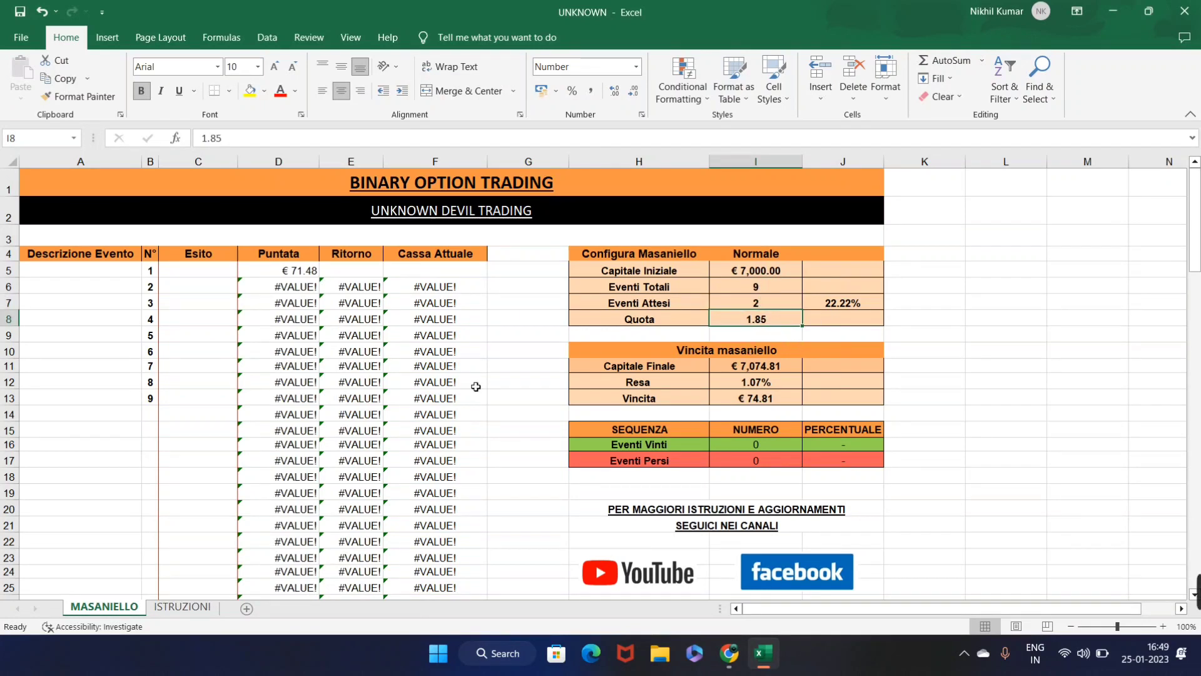
pyautogui.click(218, 272)
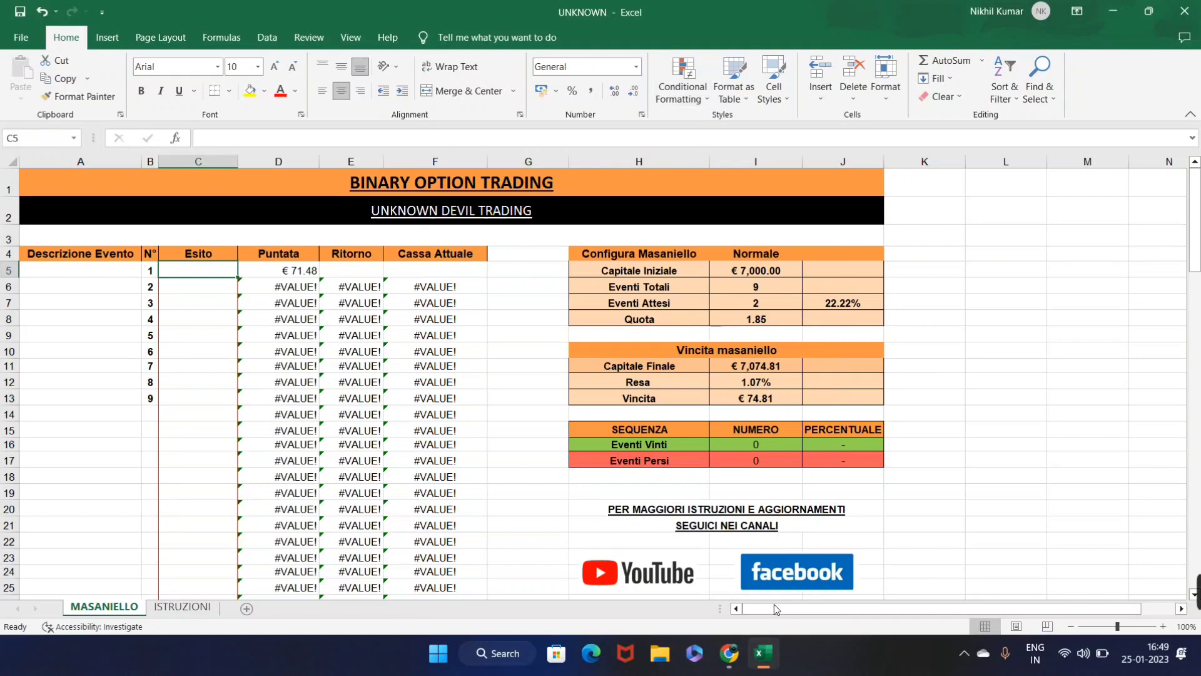
# - Switch to the Quotex demo trading page in Chrome and examine the CHF/JPY (OTC) candles and moving average over the past hours
pyautogui.click(729, 653)
pyautogui.scroll(-5, 787, 469)
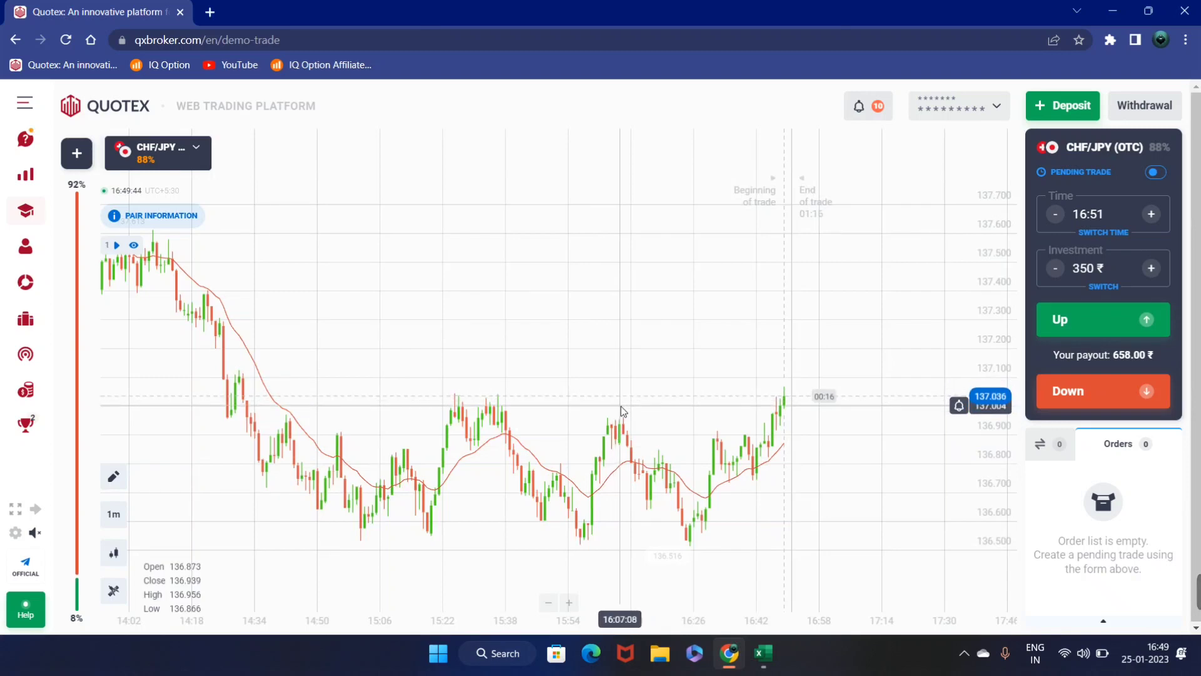
pyautogui.scroll(3, 705, 392)
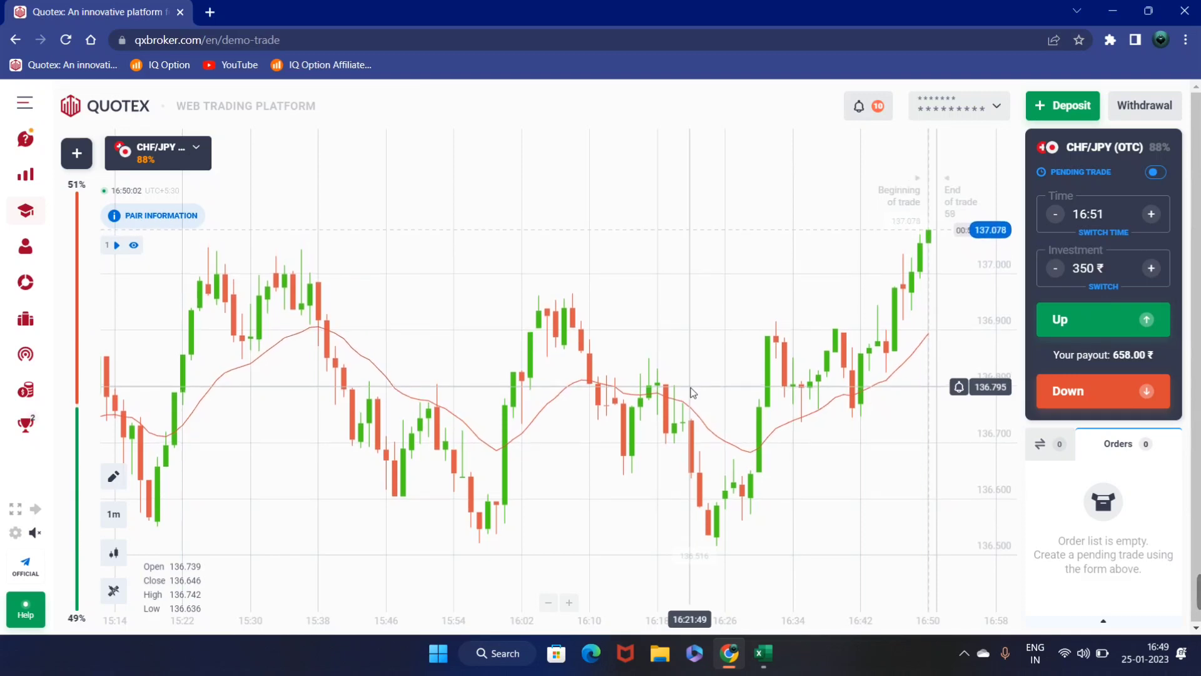
pyautogui.scroll(5, 693, 393)
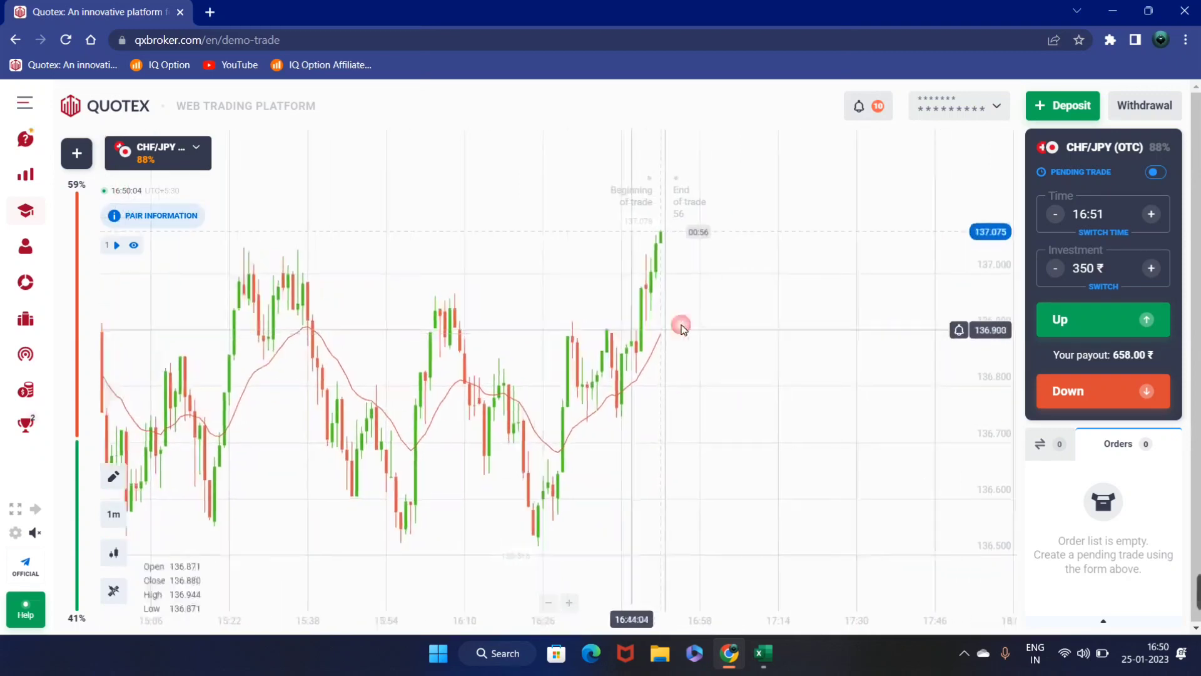
pyautogui.scroll(-5, 596, 224)
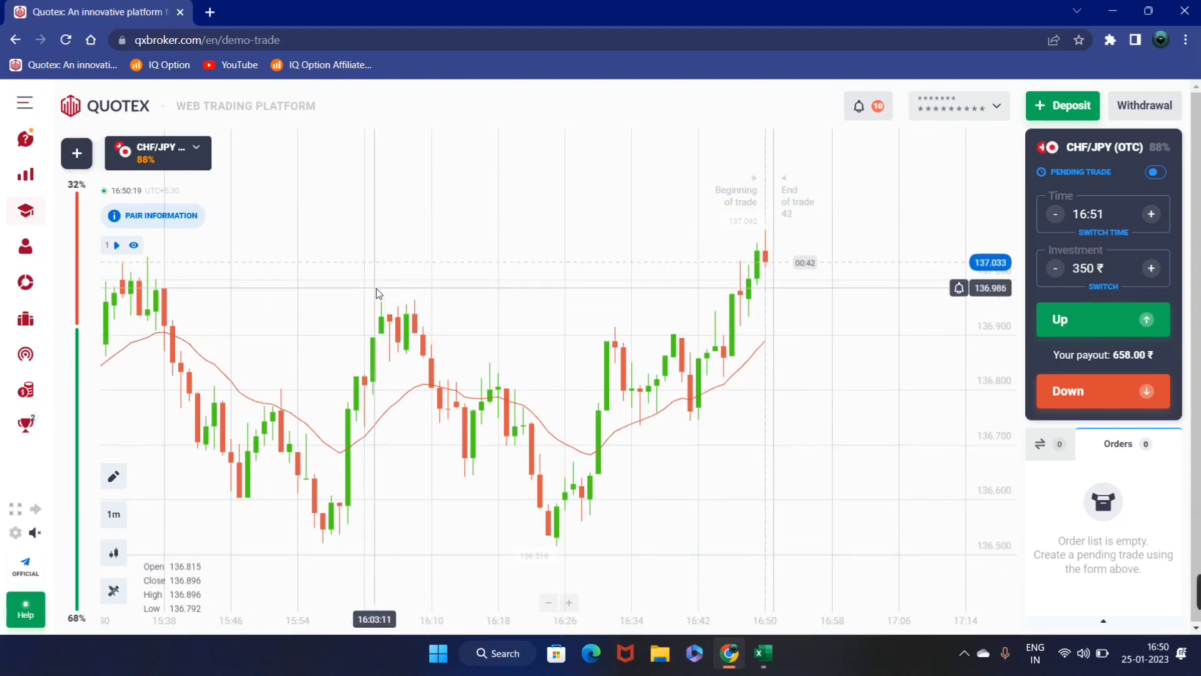
pyautogui.scroll(-3, 377, 294)
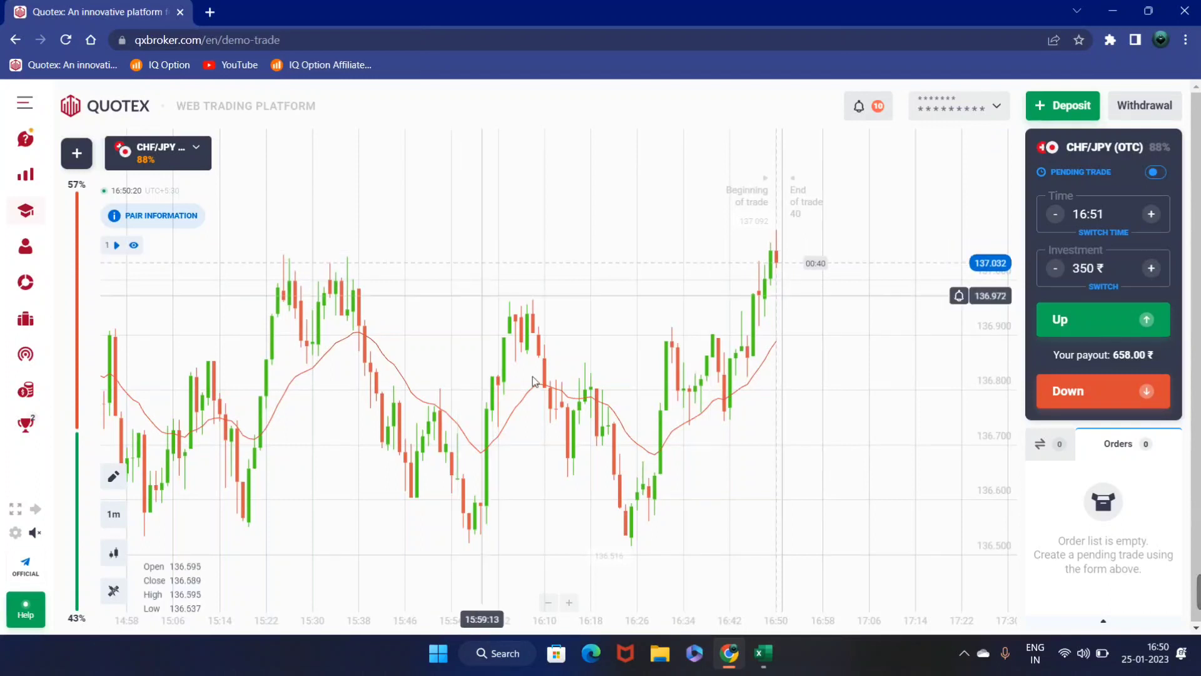
pyautogui.moveTo(553, 312); pyautogui.dragTo(670, 297)
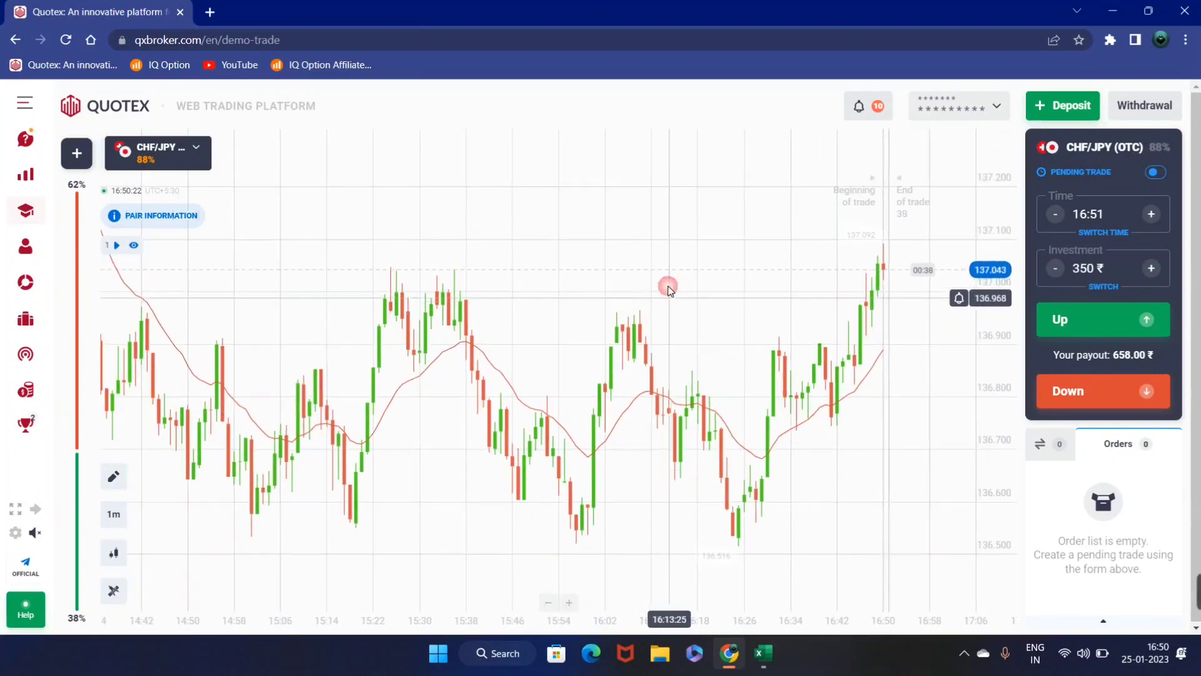
pyautogui.scroll(2, 674, 252)
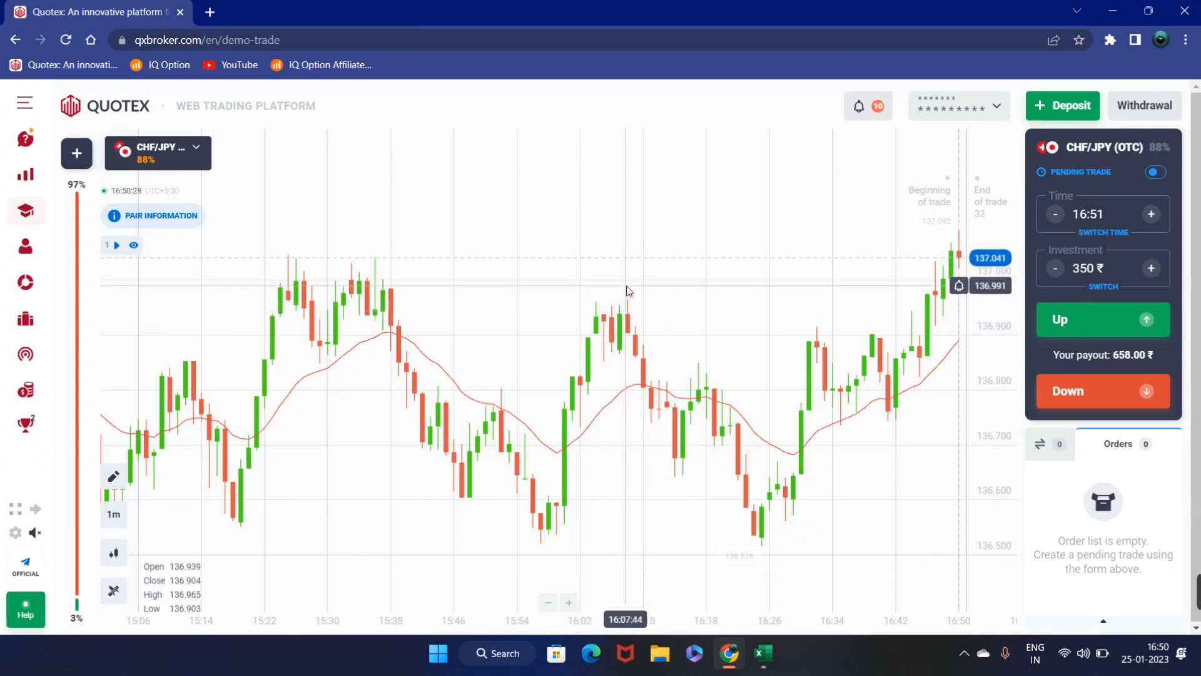
pyautogui.moveTo(695, 317); pyautogui.dragTo(617, 317)
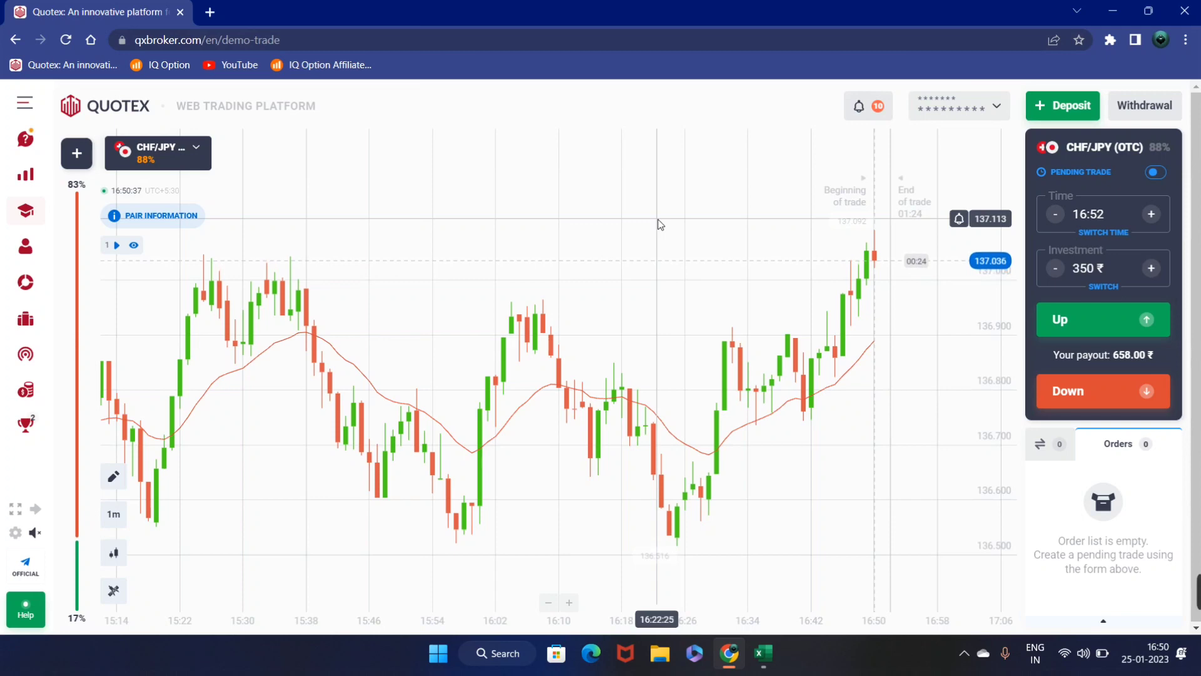
pyautogui.scroll(2, 659, 250)
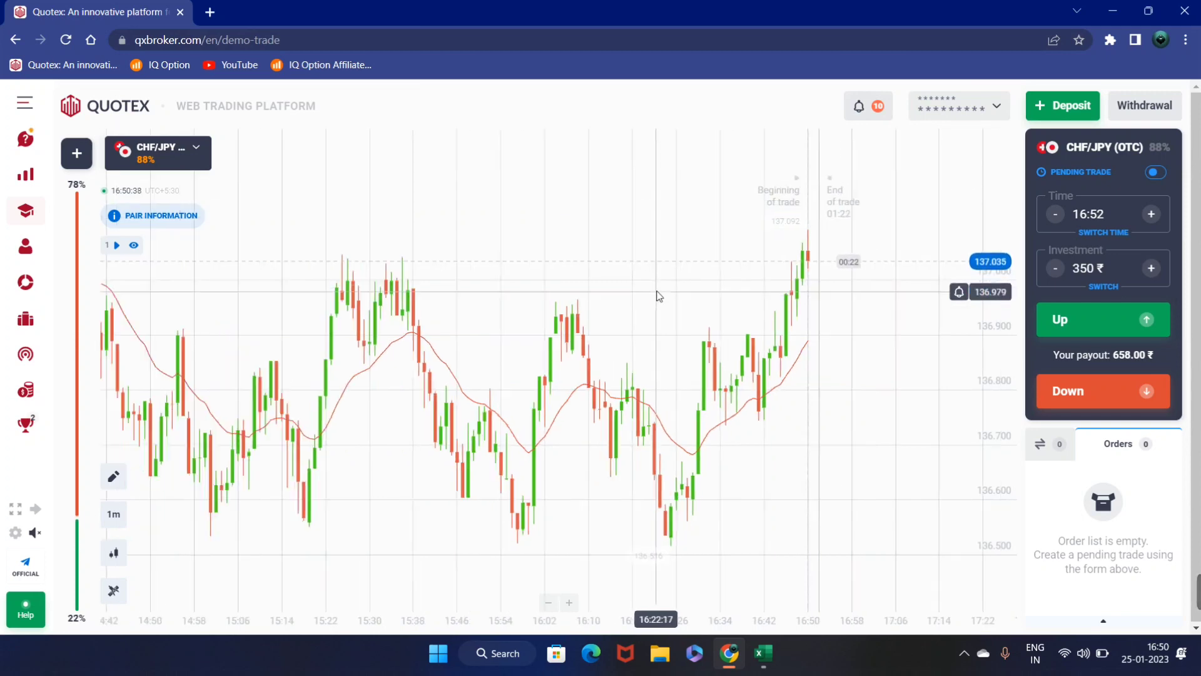